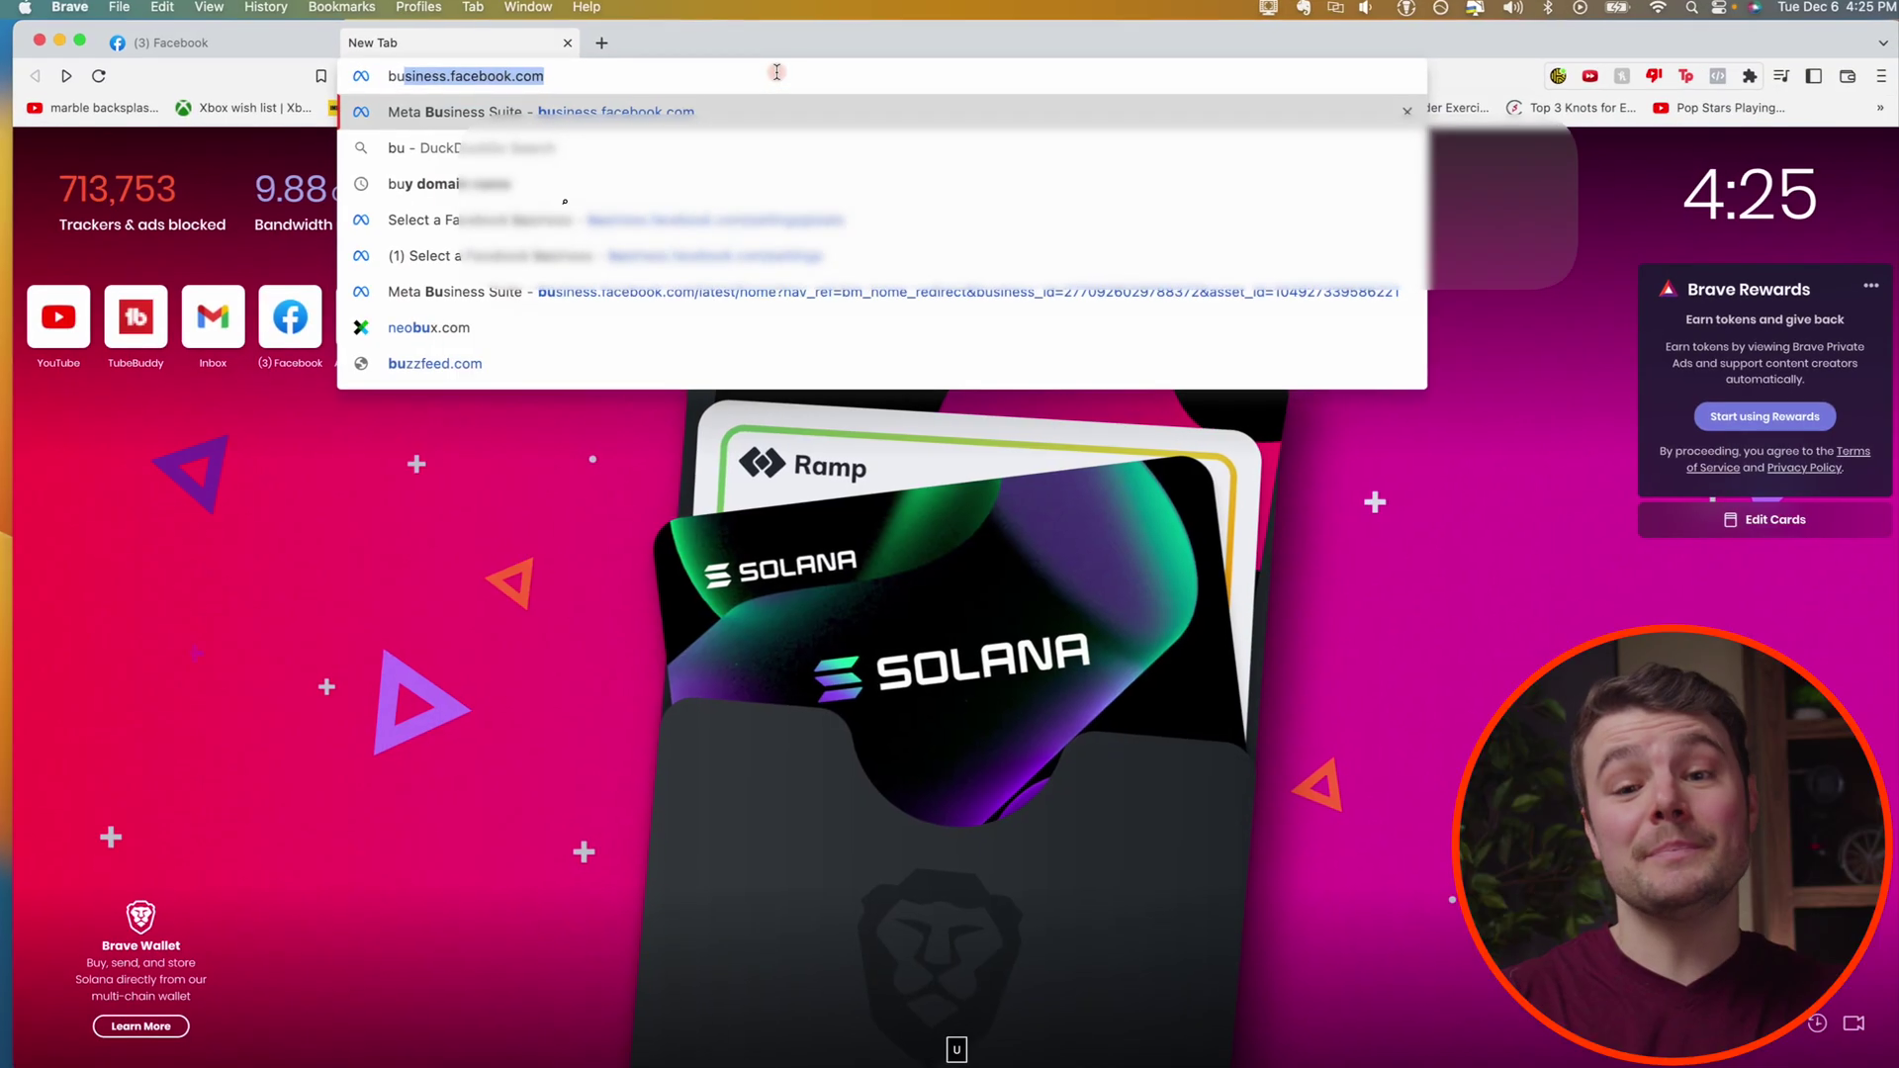
pyautogui.write('business')
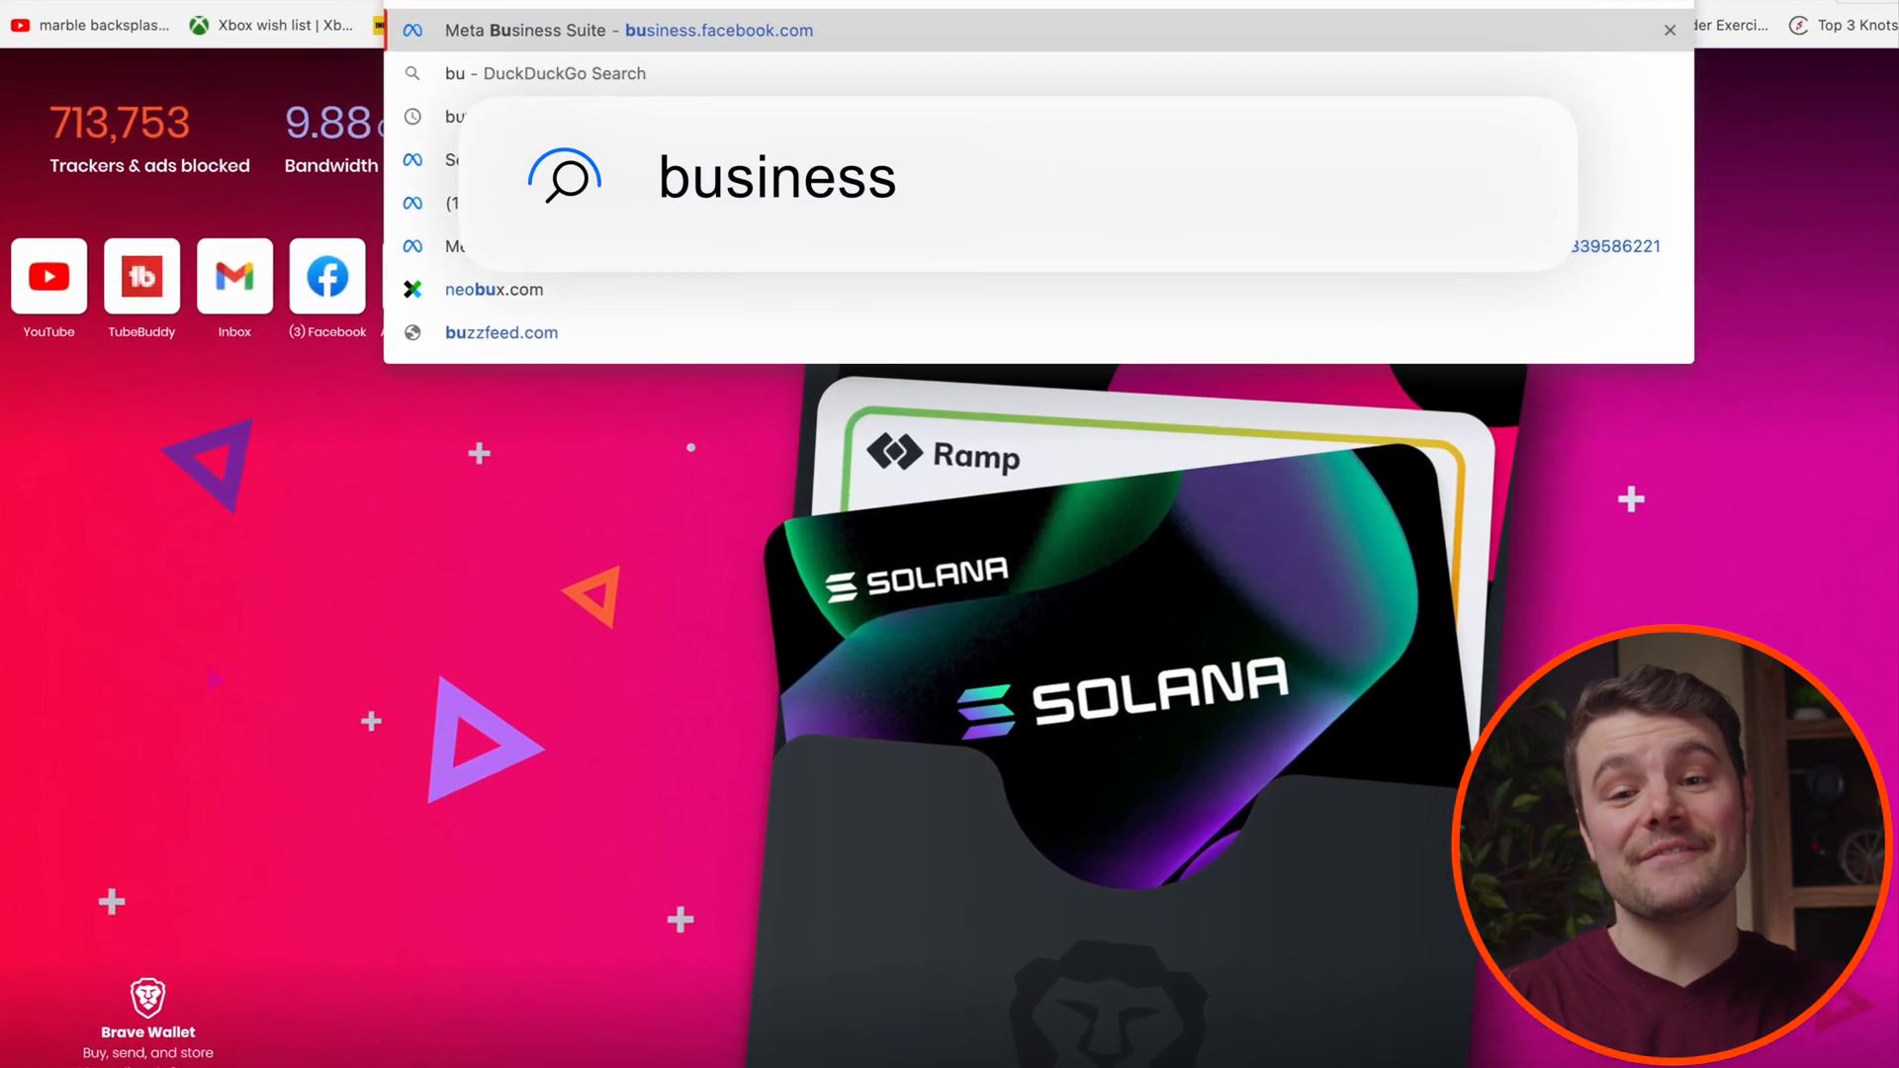
pyautogui.write('.facebook.com/settings')
# Go to business.facebook.com/settings to reach the Business settings.
pyautogui.press('Return')
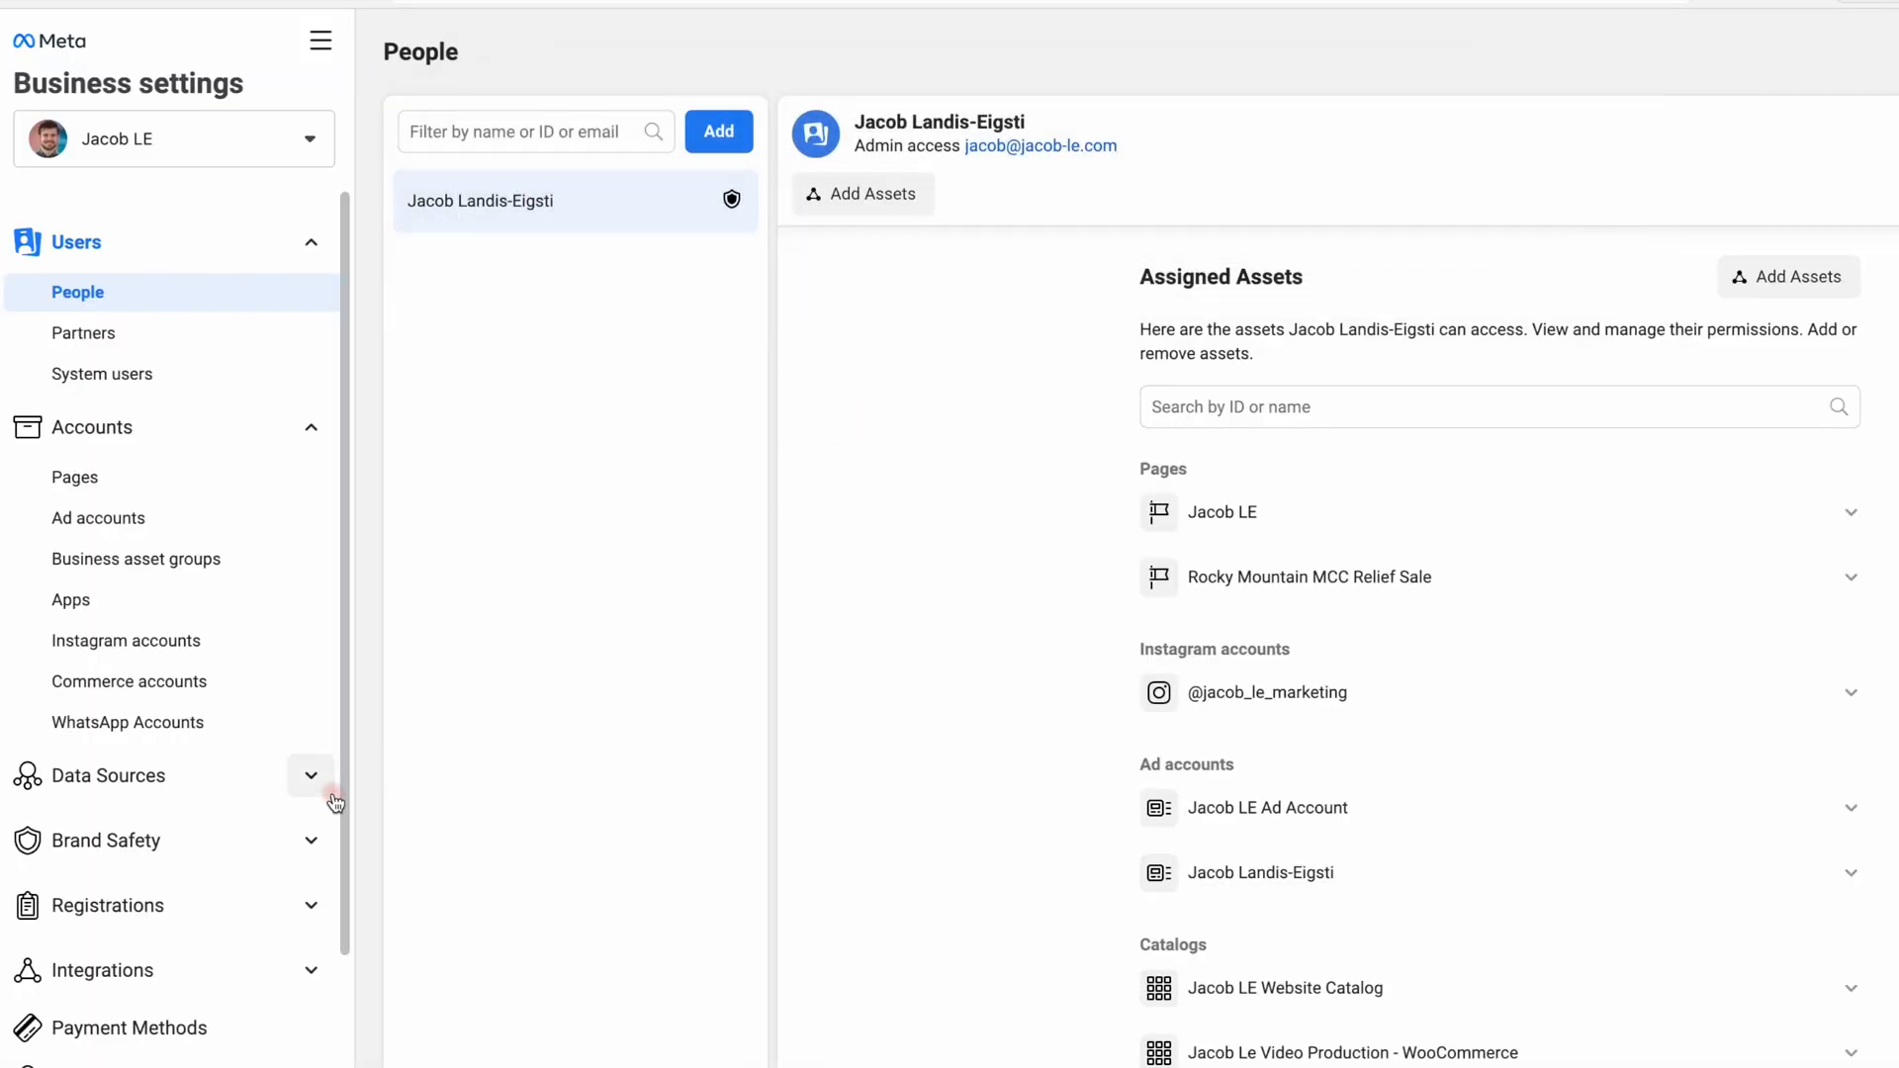
# Add jacobletest.com as a new domain from the Domains list.
pyautogui.click(220, 888)
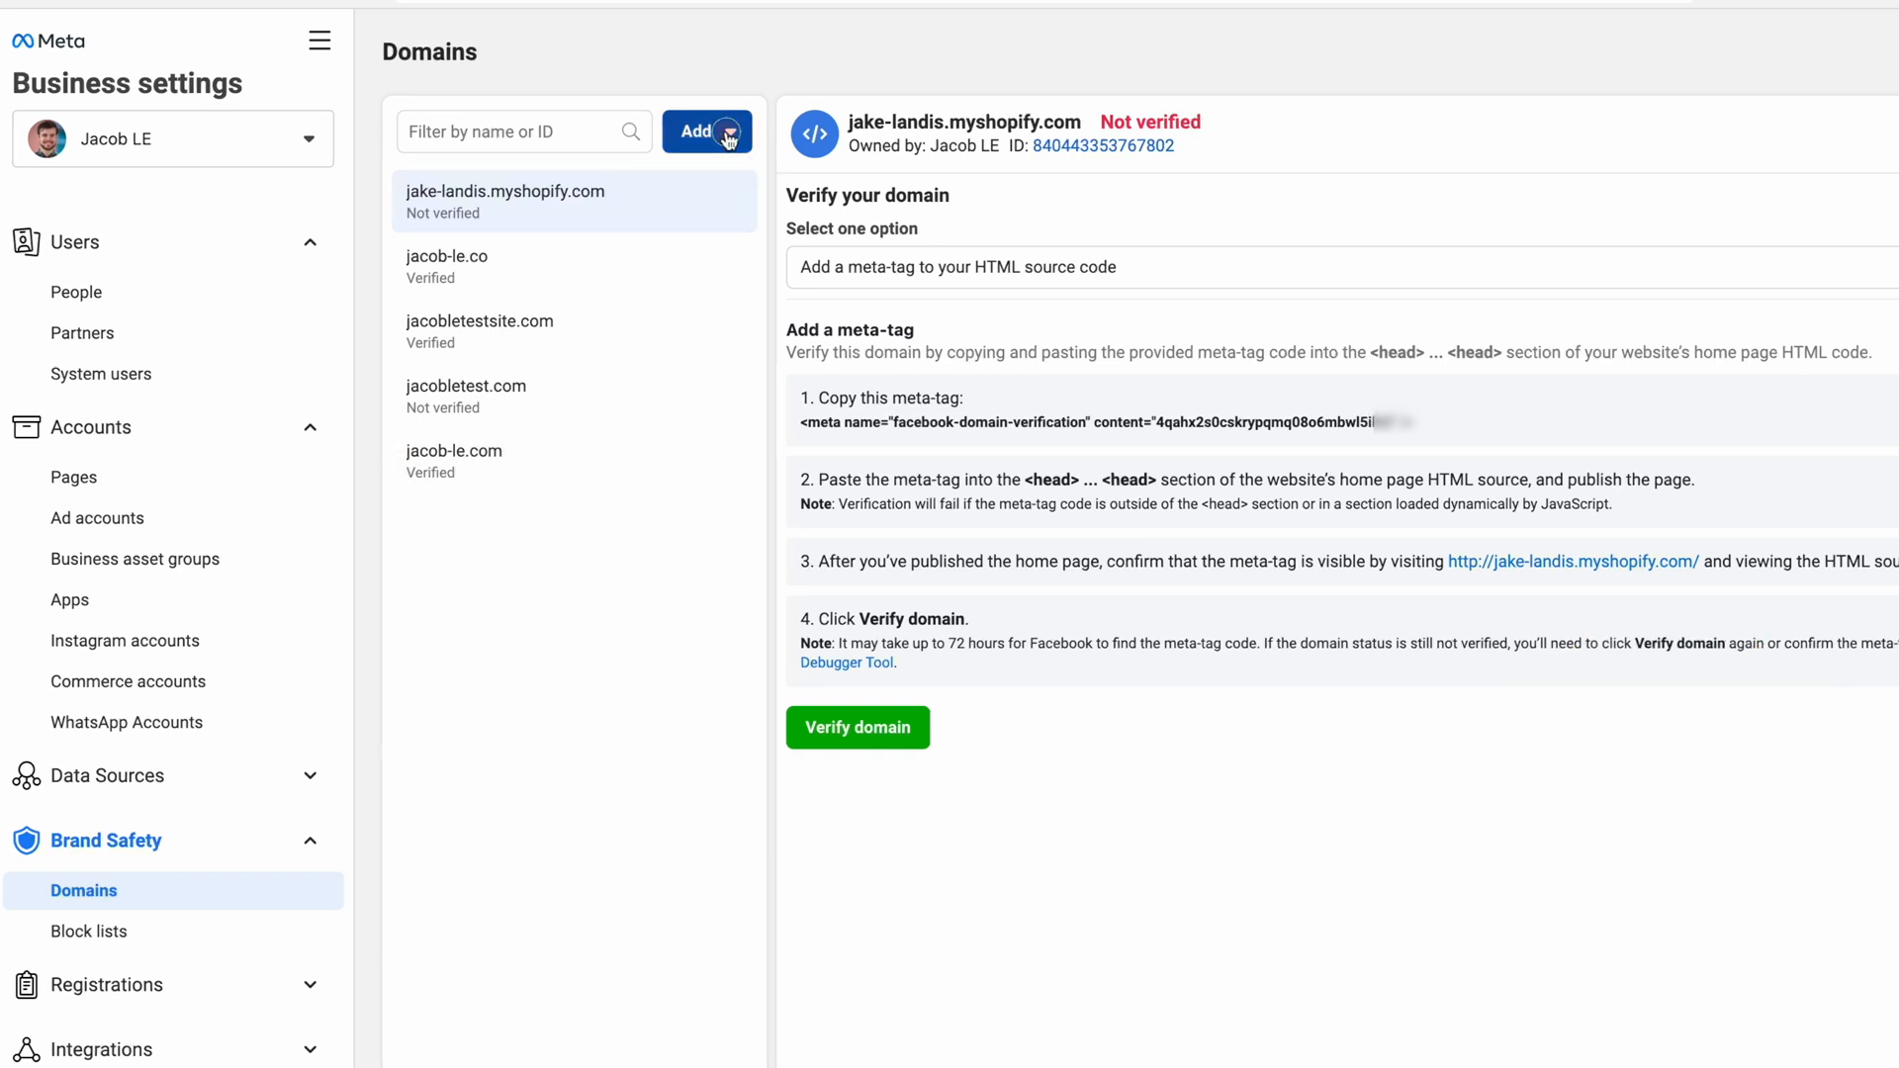
pyautogui.click(729, 132)
pyautogui.click(793, 264)
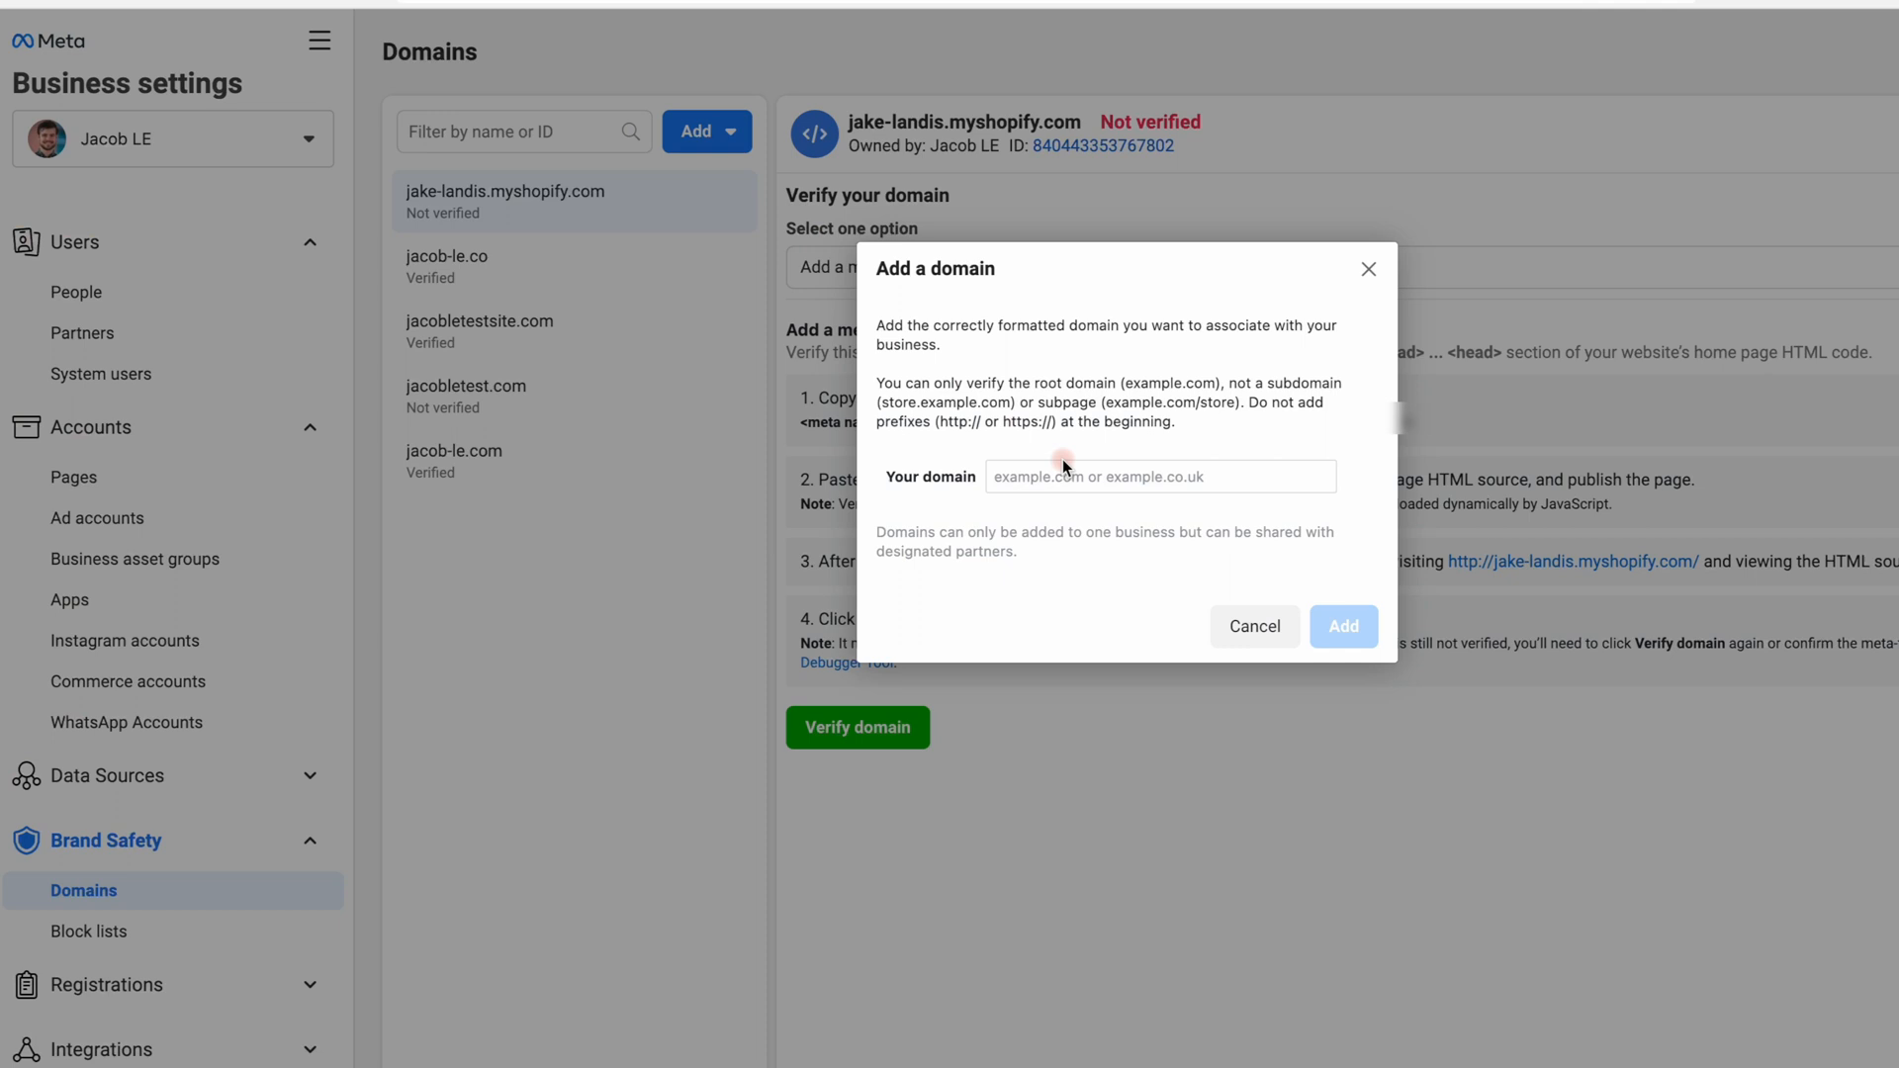
pyautogui.click(1069, 476)
pyautogui.write('jacoble.com')
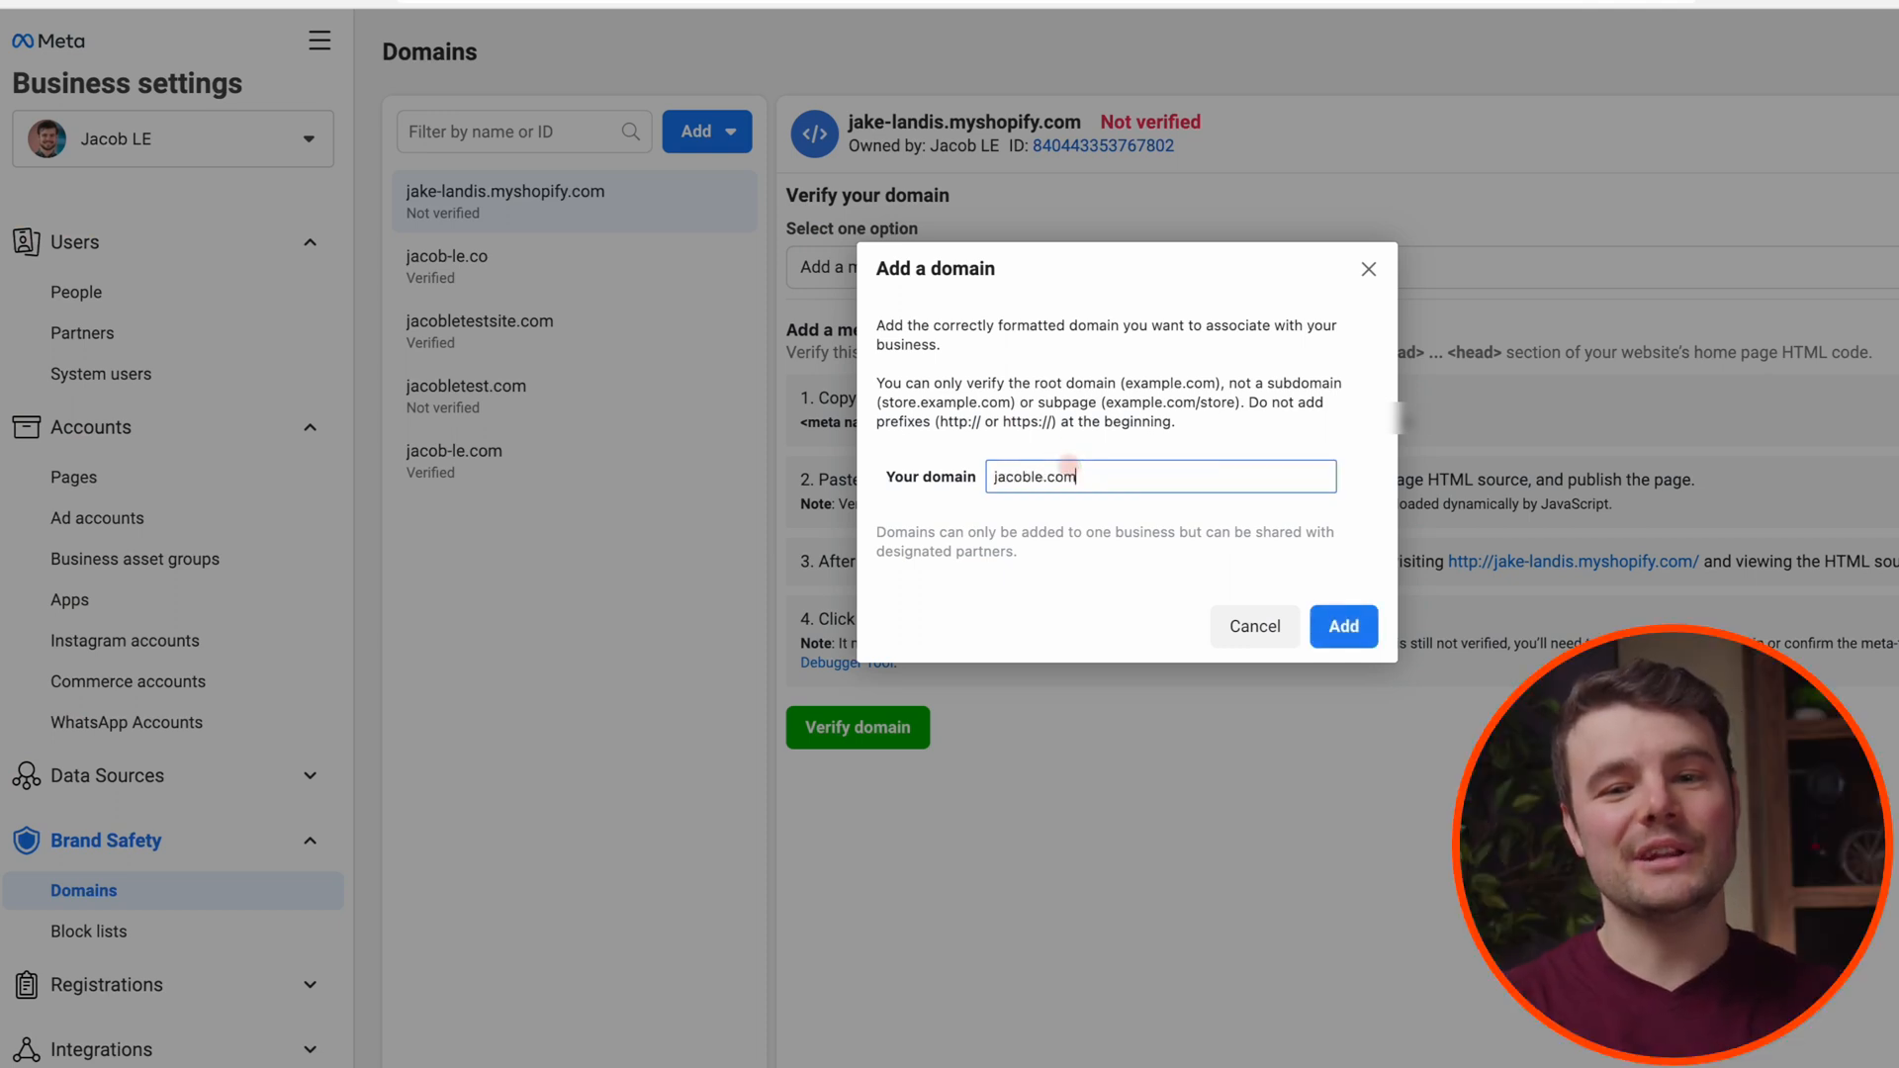
pyautogui.click(1342, 624)
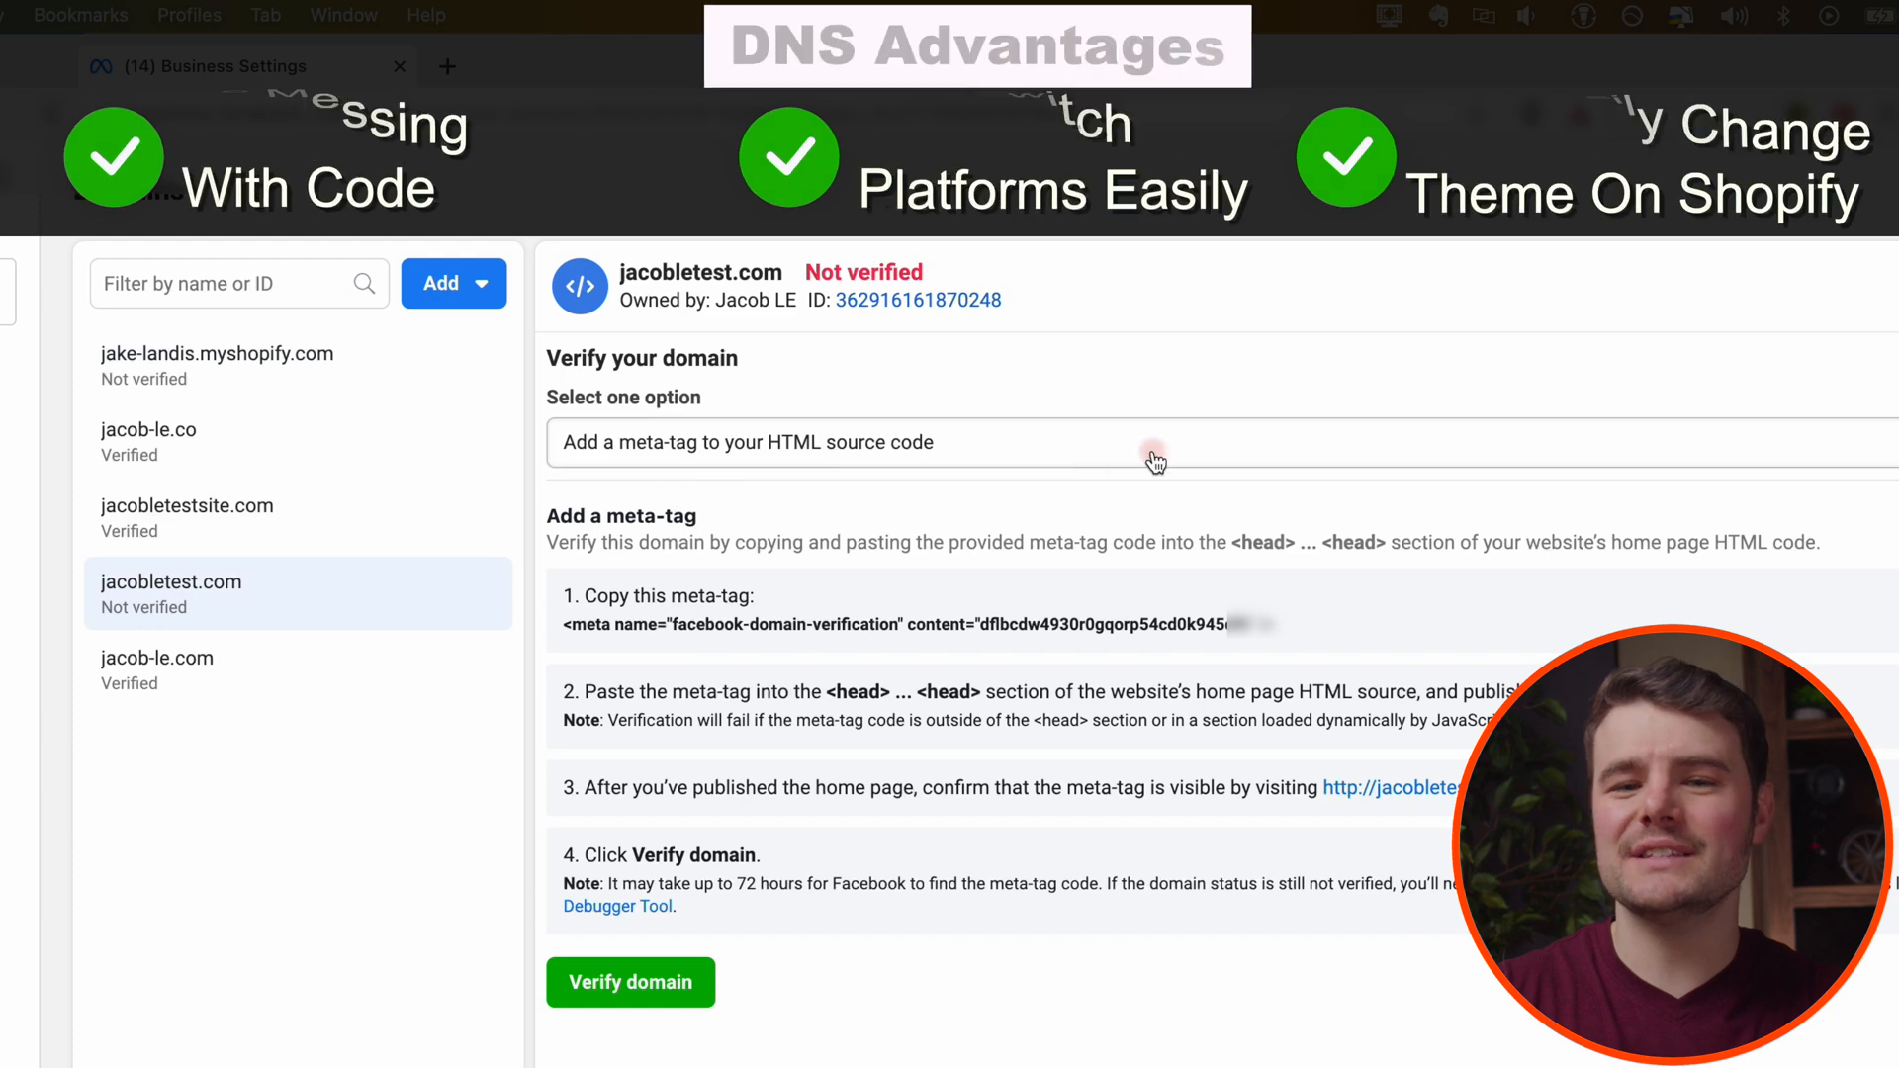
# Choose 'Update the DNS TXT record with your domain registrar' and copy the TXT verification string.
pyautogui.click(1311, 453)
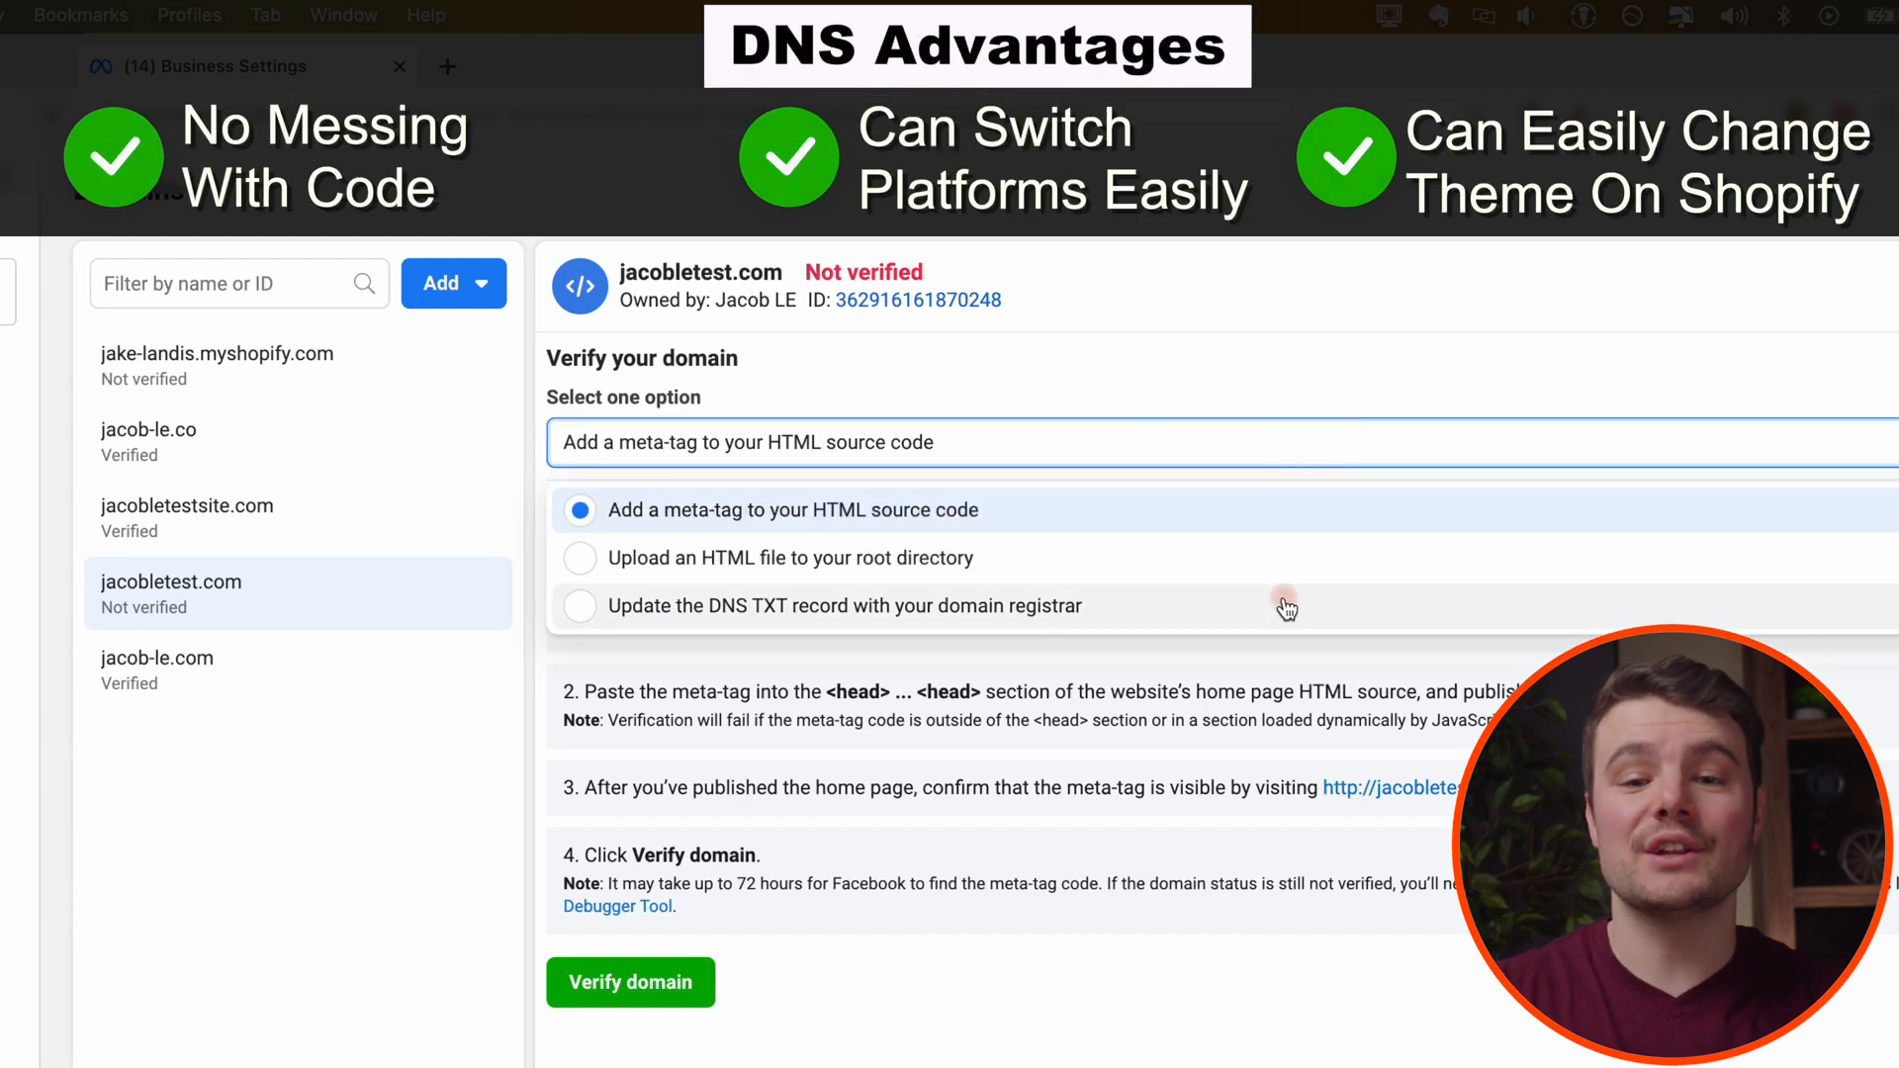
pyautogui.click(1285, 606)
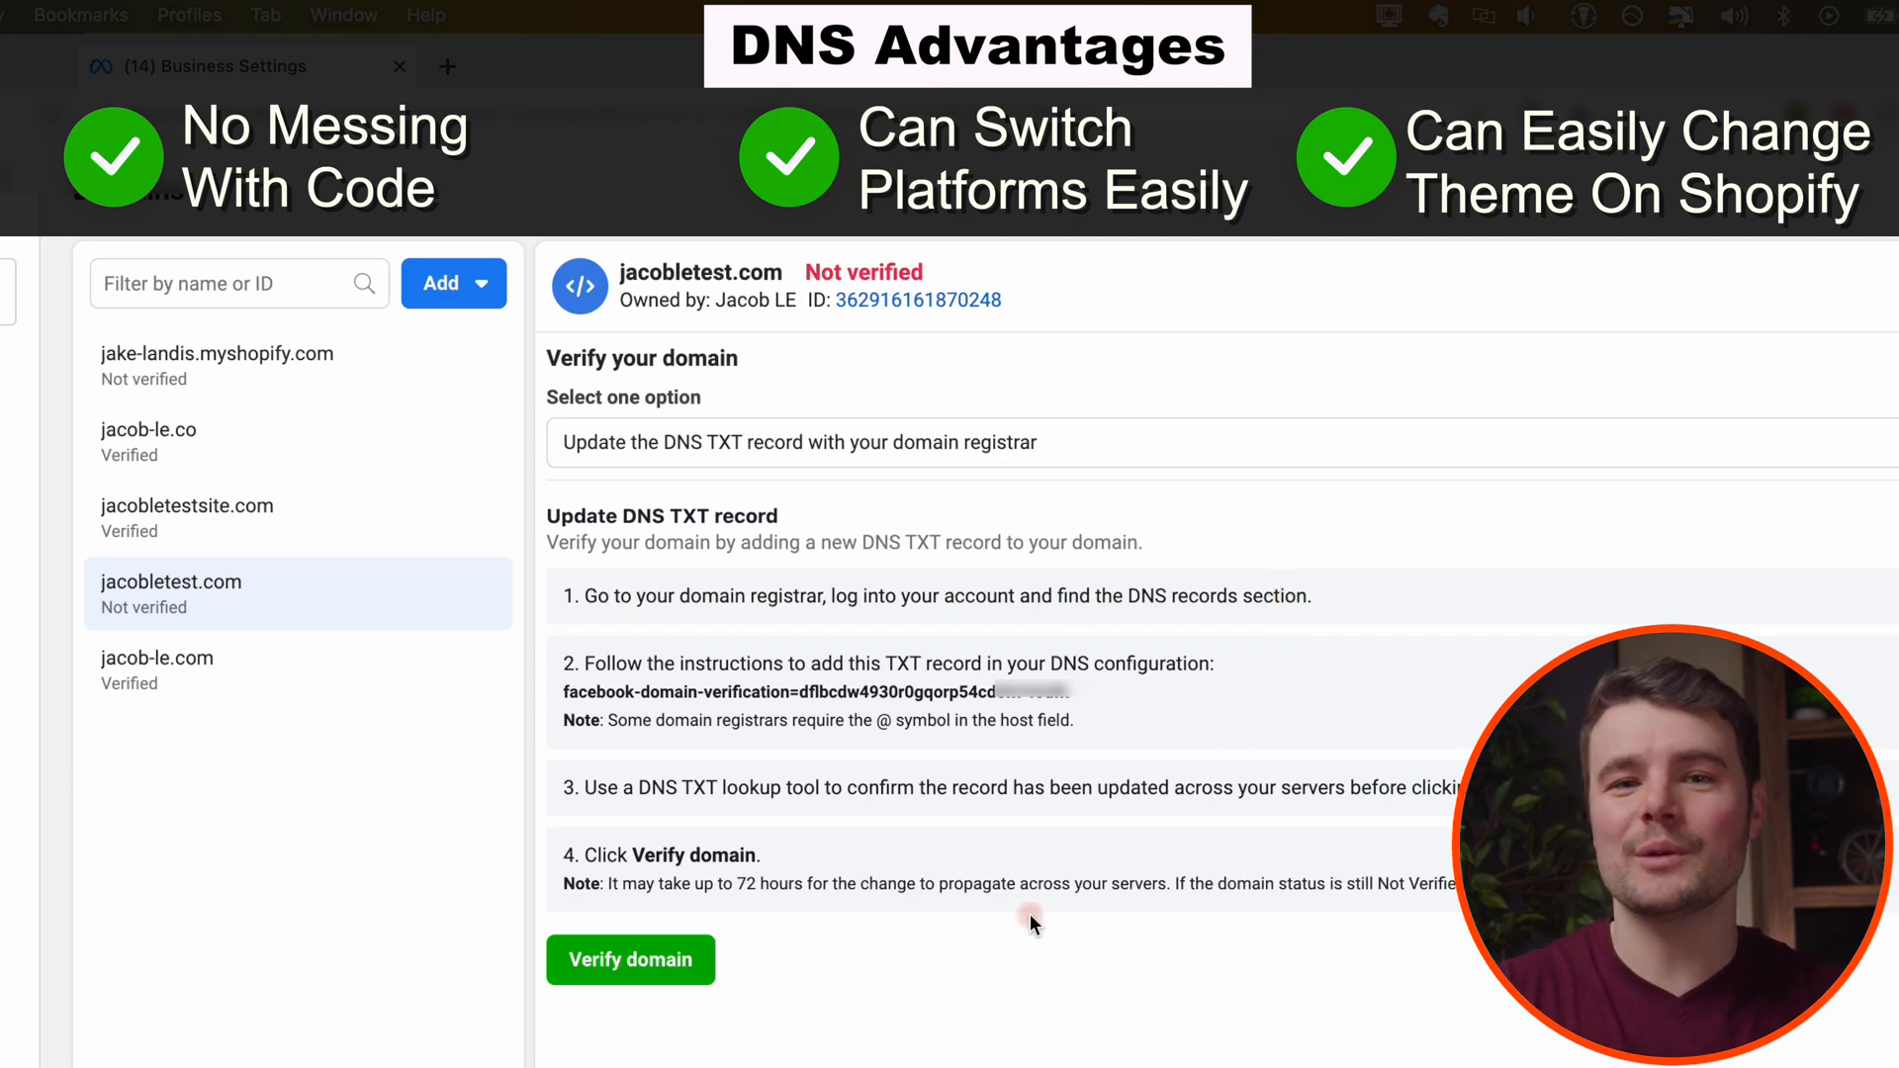
pyautogui.click(602, 698)
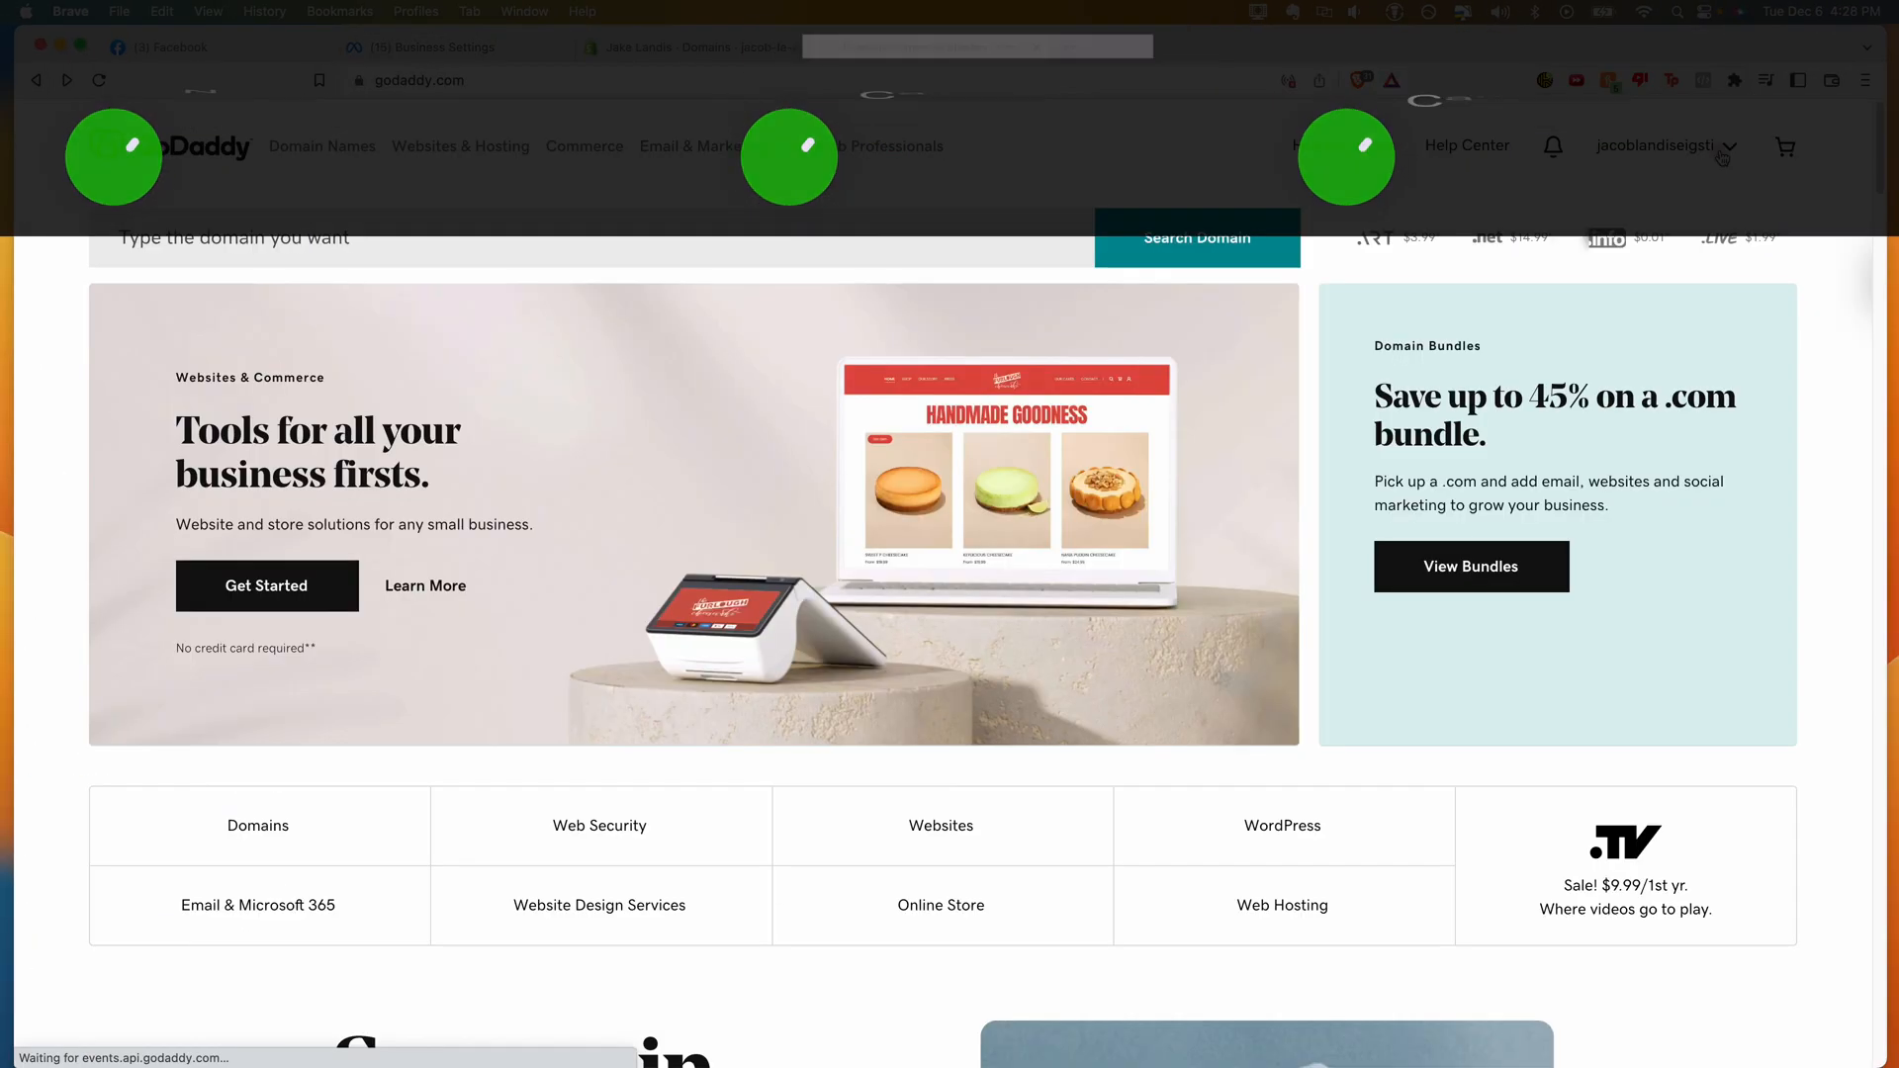
# From the account menu's My Products, go to DNS for jacobleadvertising.com.
pyautogui.click(1661, 145)
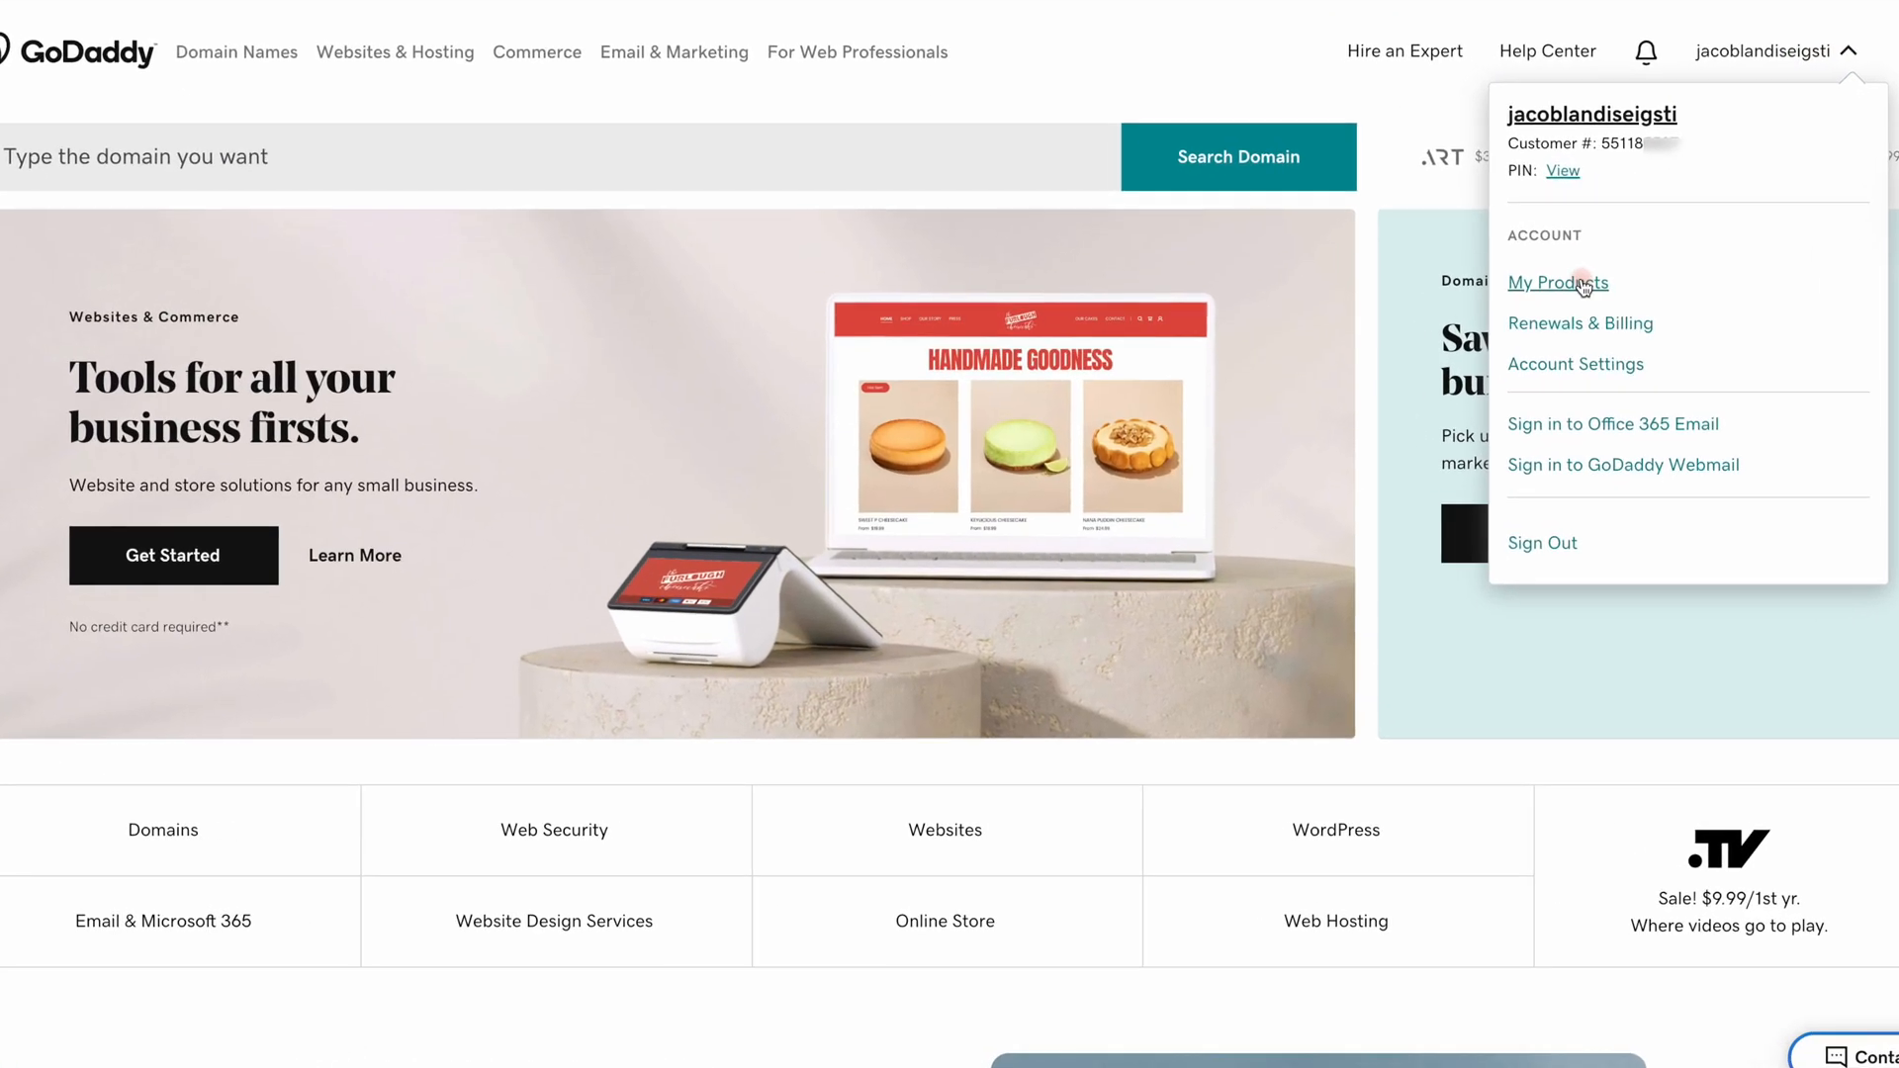
pyautogui.click(1558, 282)
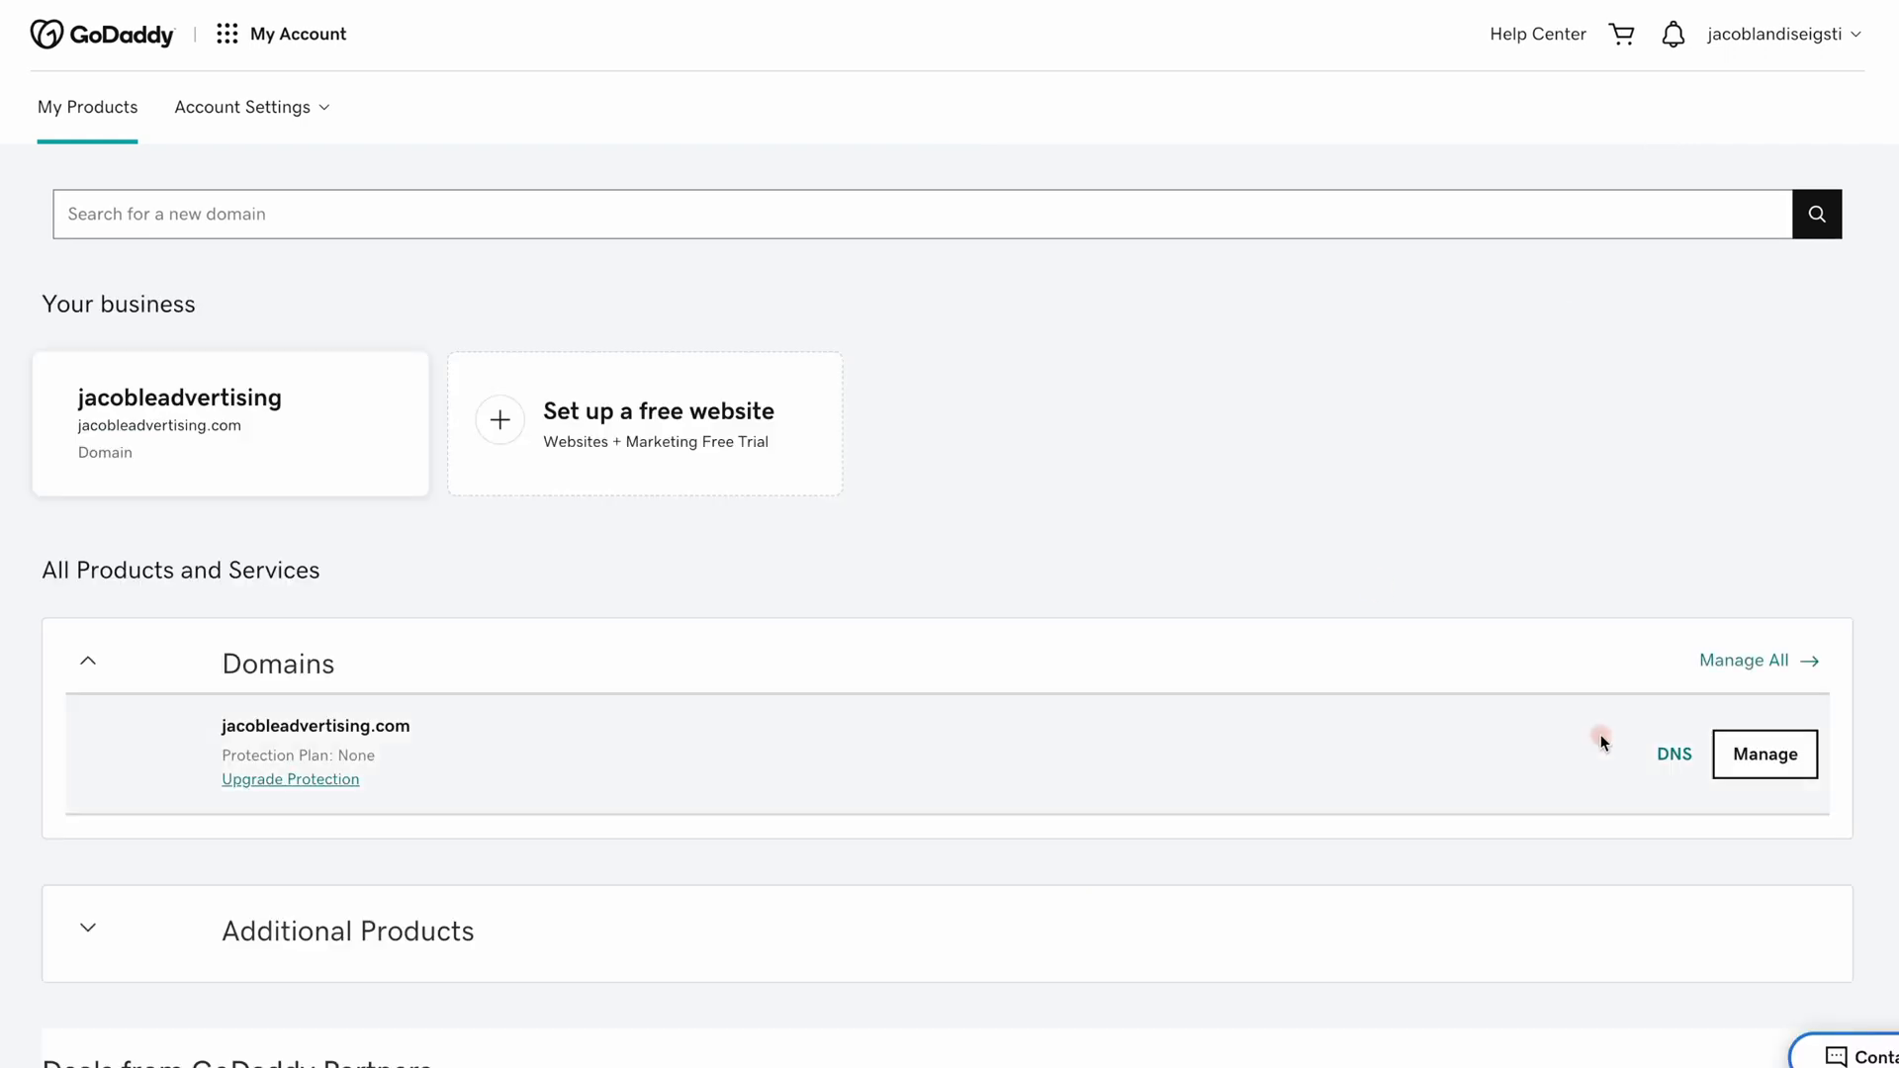
pyautogui.click(1673, 754)
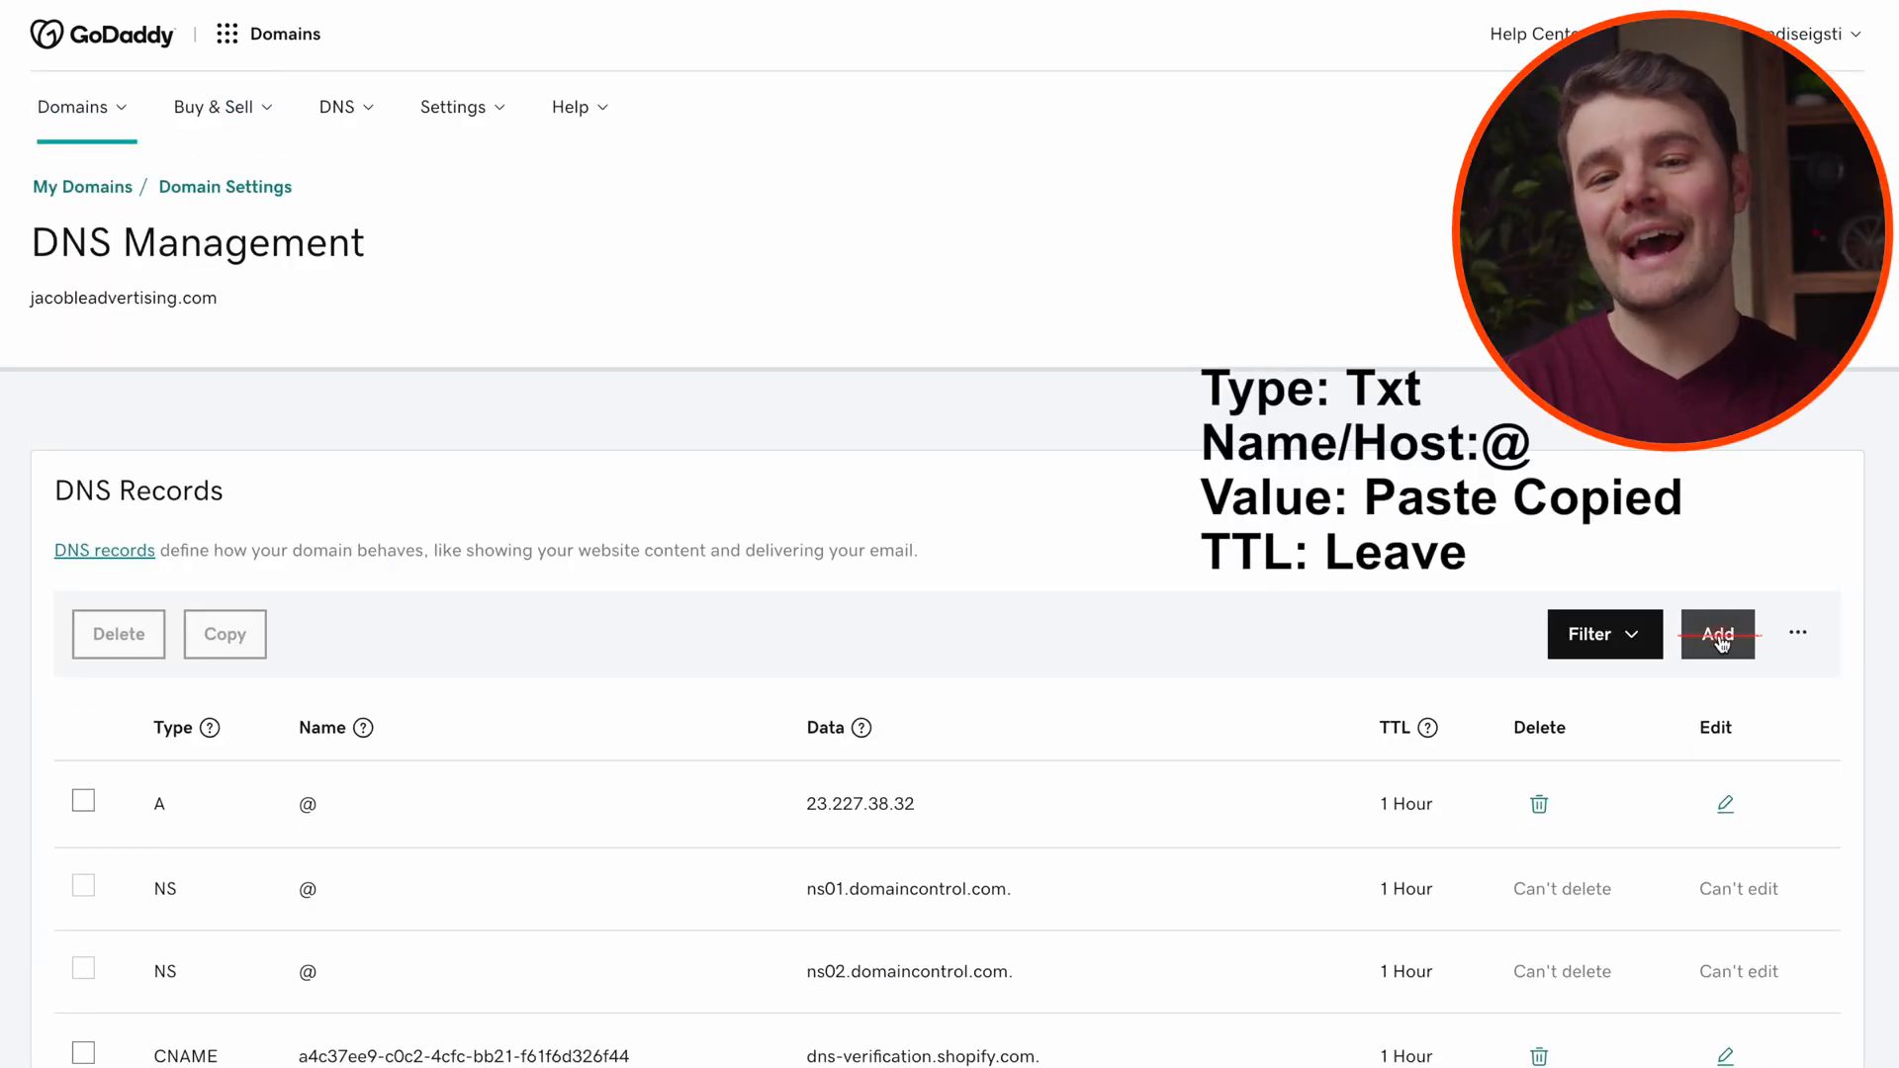
# Add a TXT record named @ with the pasted facebook-domain-verification string as its value.
pyautogui.click(1717, 633)
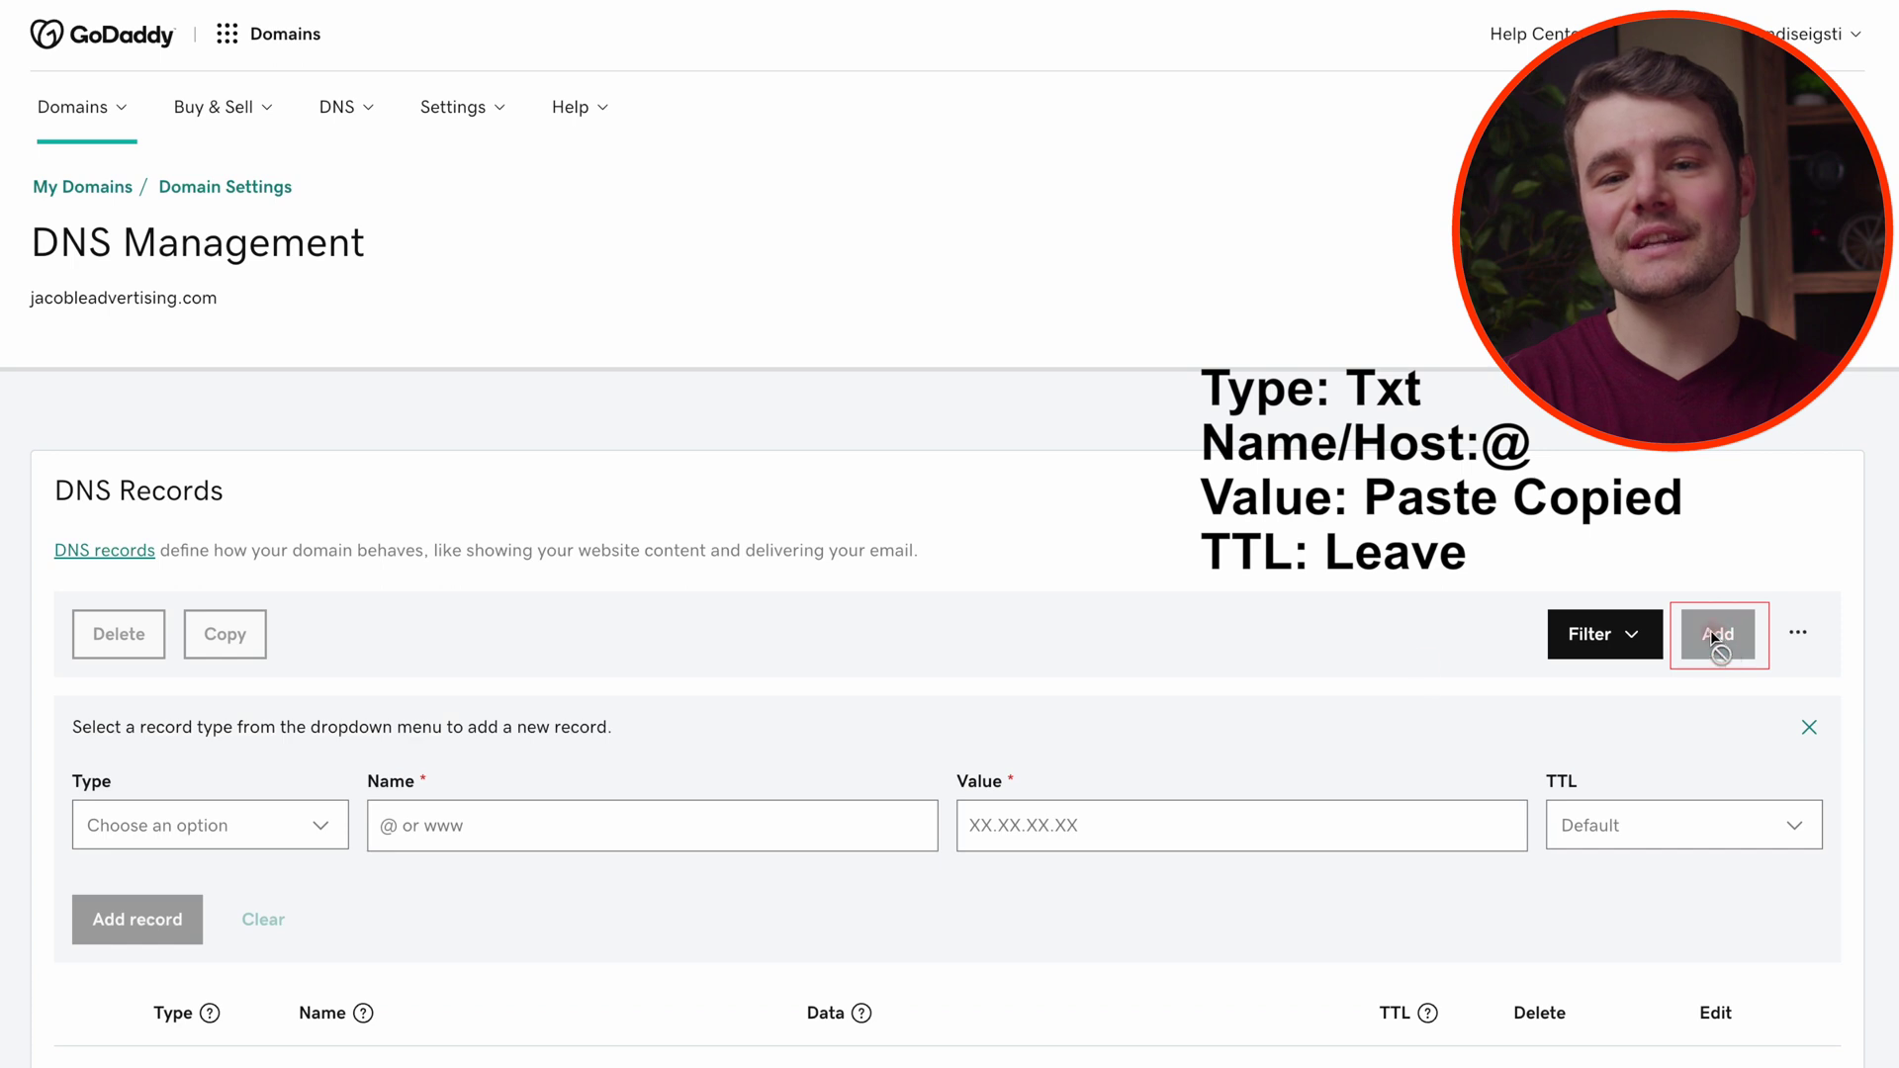
pyautogui.click(320, 826)
pyautogui.click(256, 654)
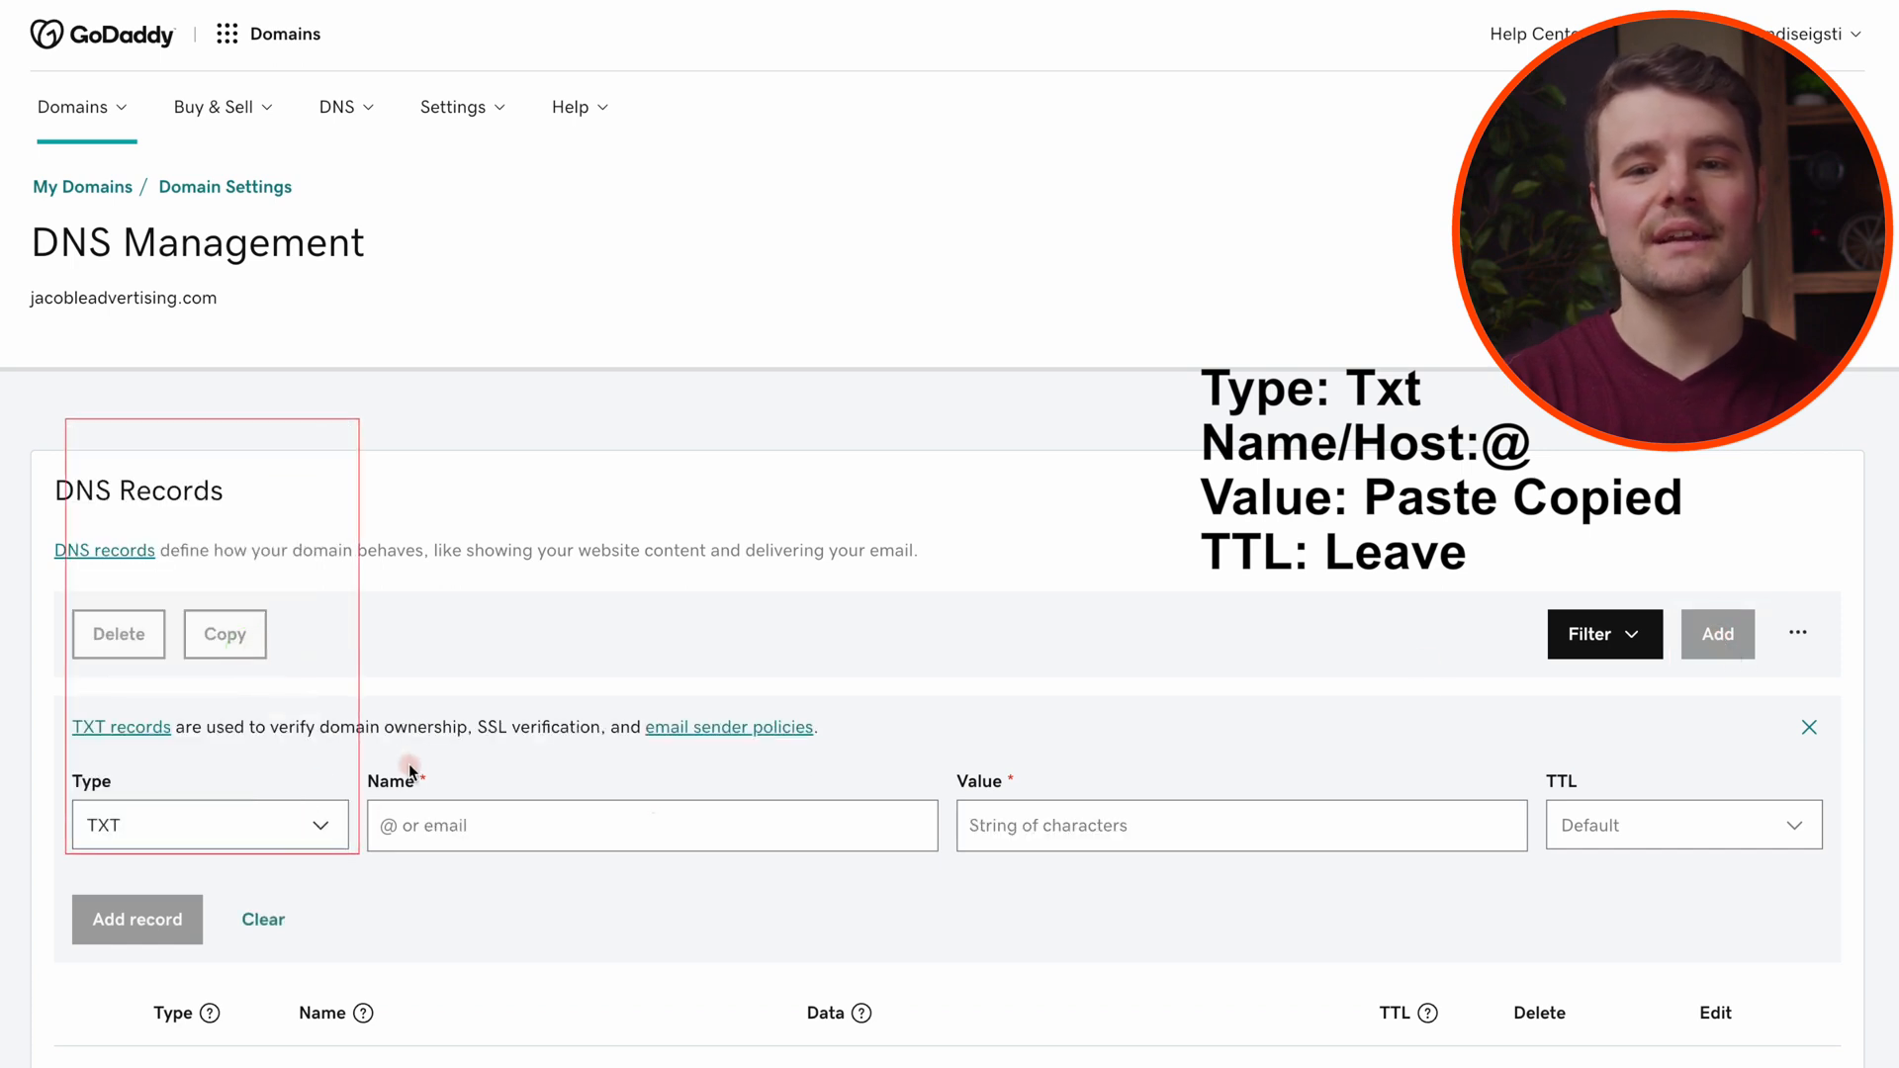
pyautogui.click(460, 825)
pyautogui.write('@')
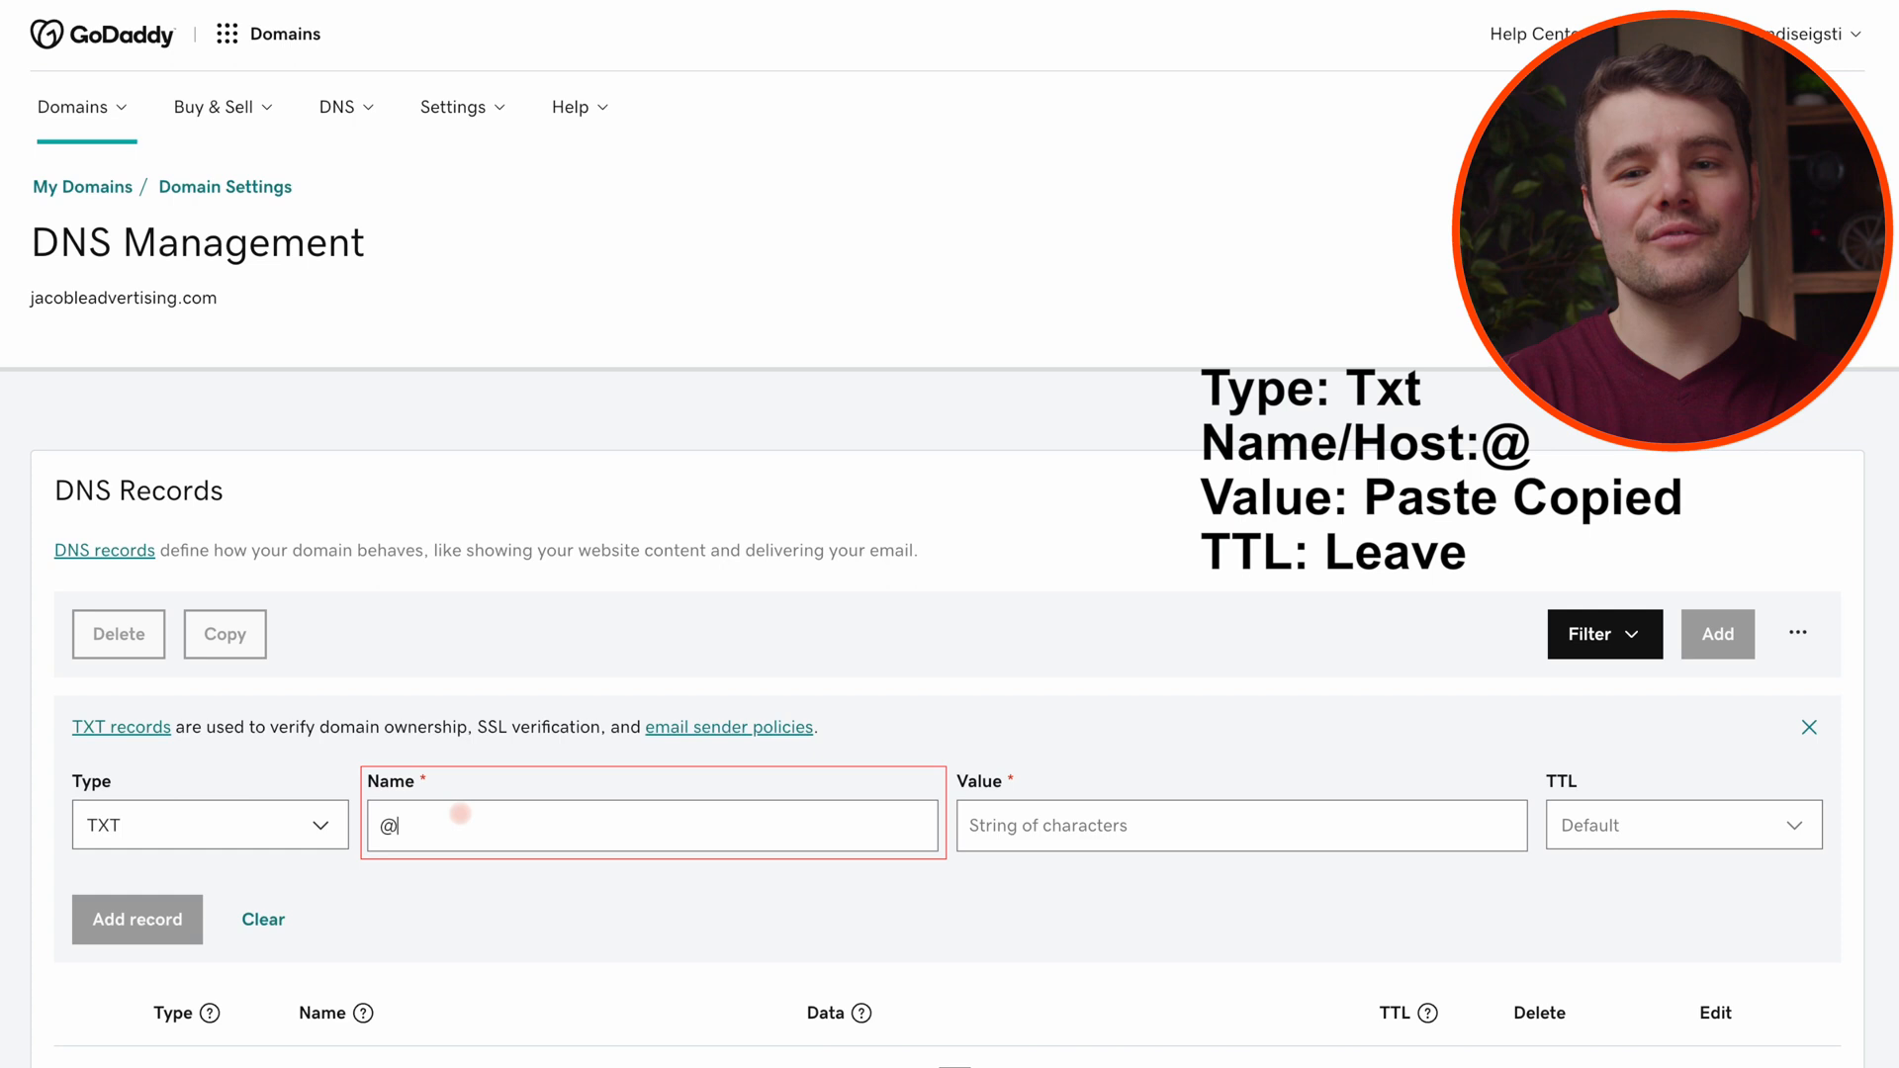
pyautogui.click(1039, 825)
pyautogui.hotkey('ctrl', 'v')
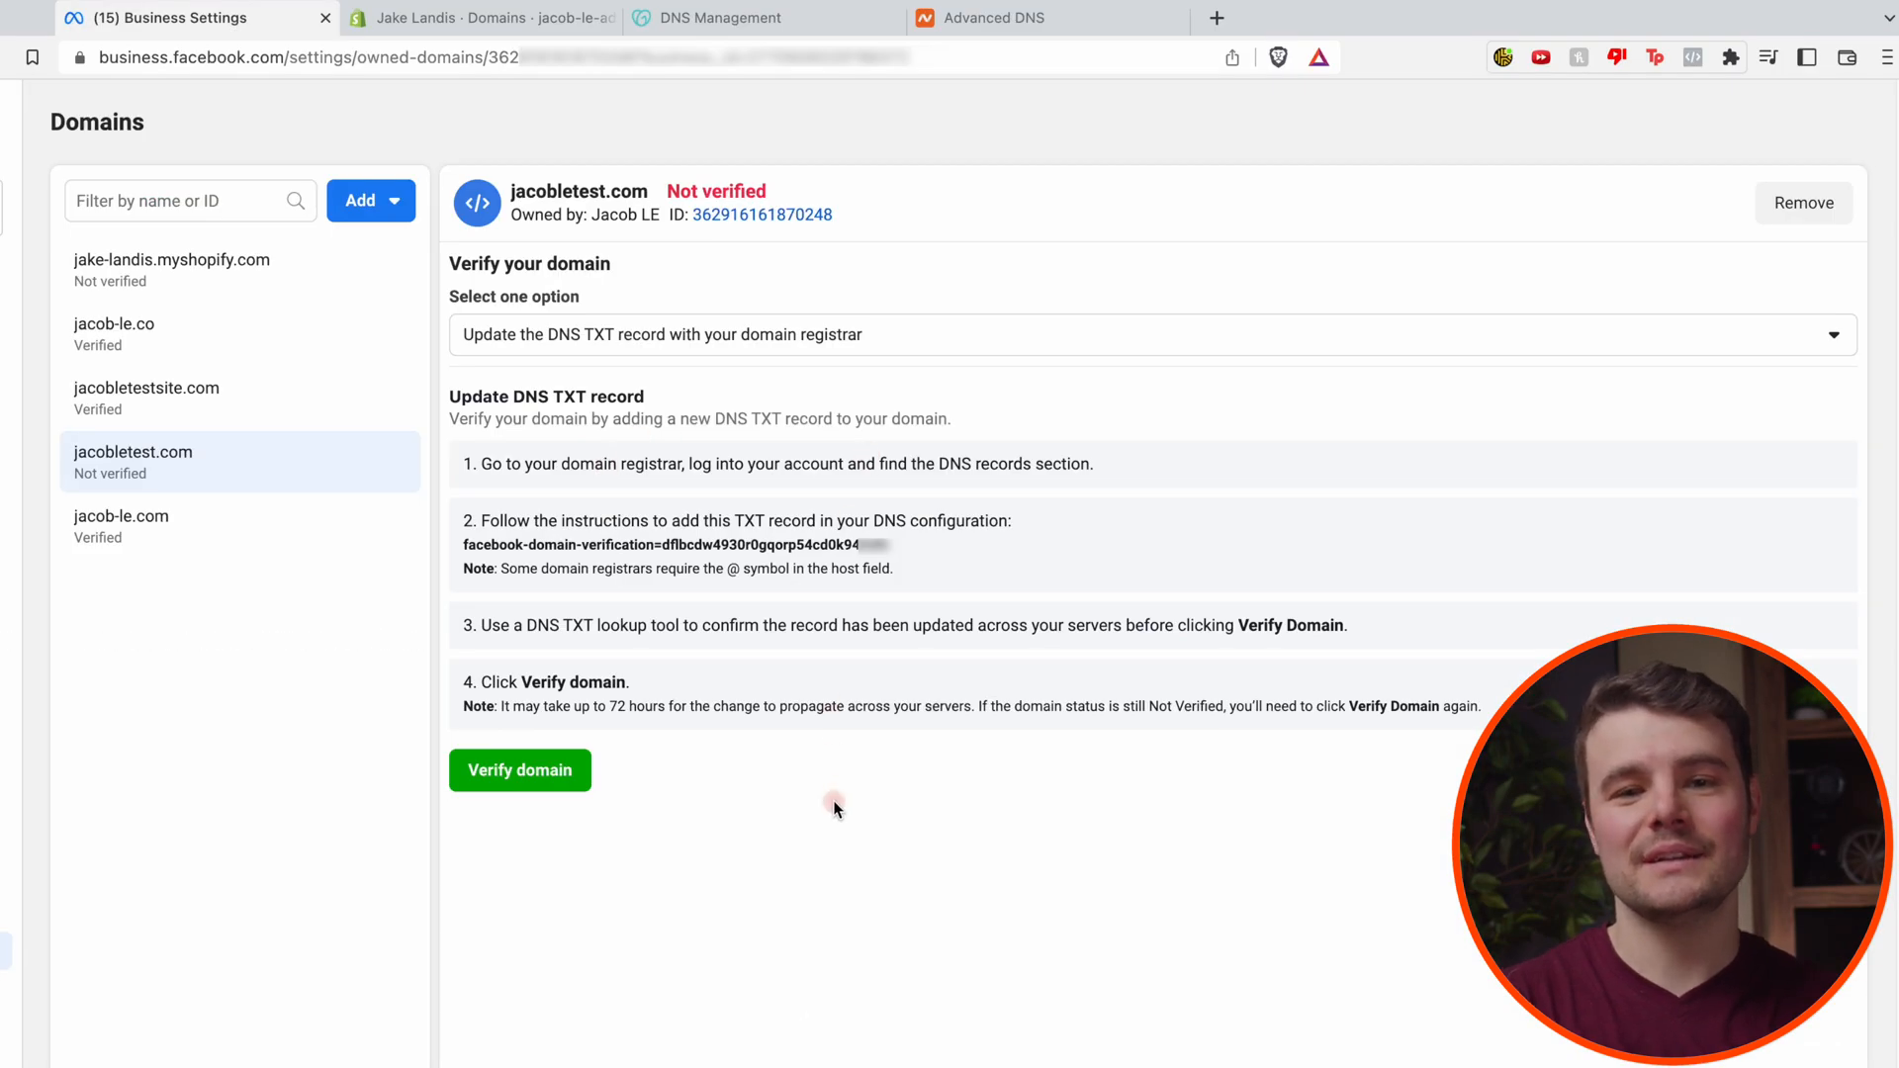
# Verify jacobletest.com so its status shows Verified.
pyautogui.click(520, 769)
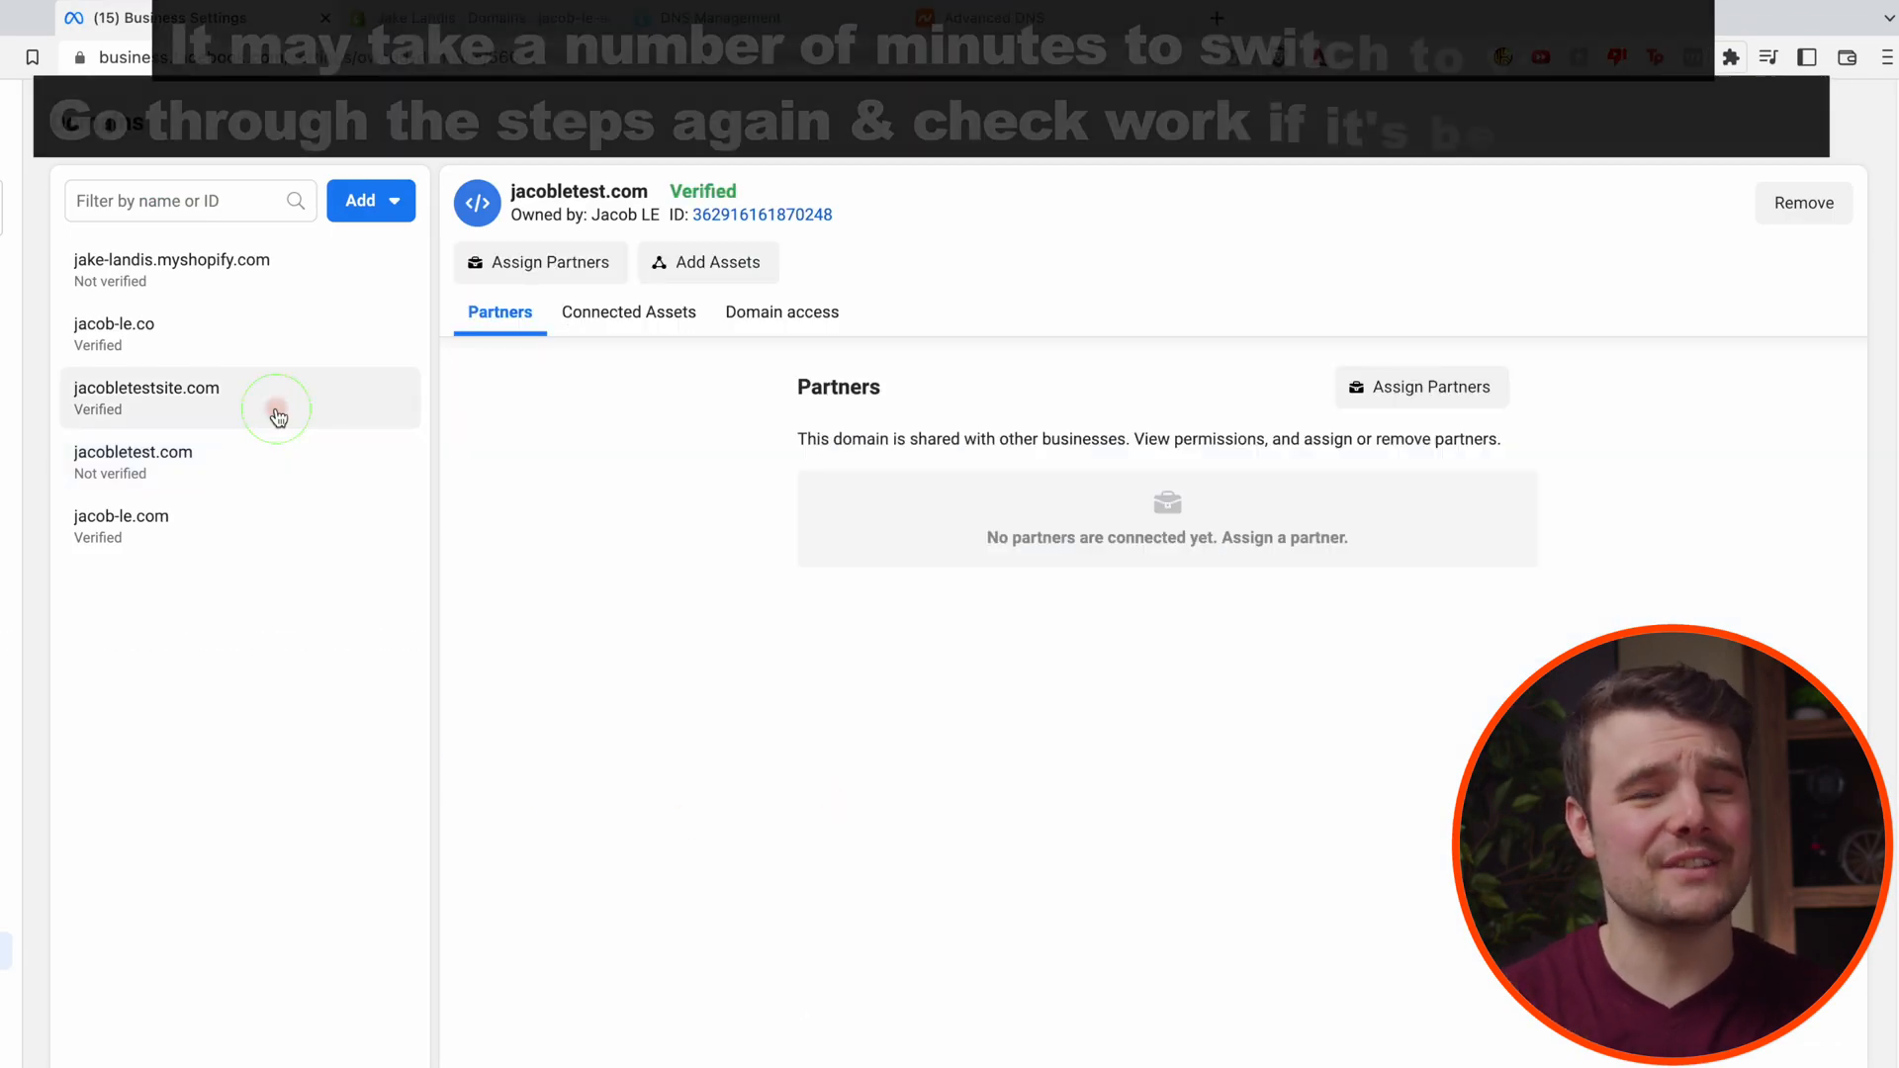